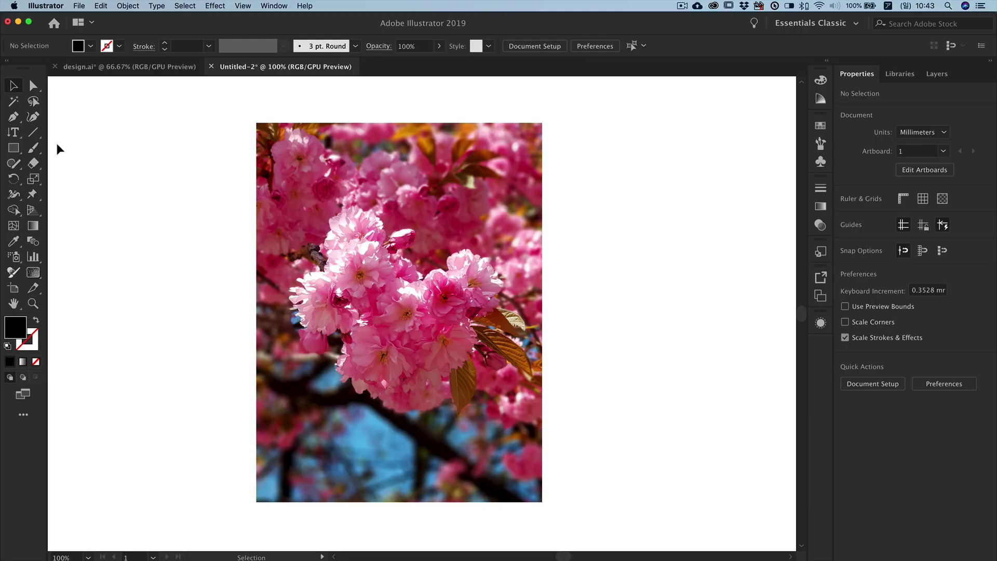
Draw a tall rectangle over the photo's right third and fill it with yellow #f9ff17
left_click(14, 148)
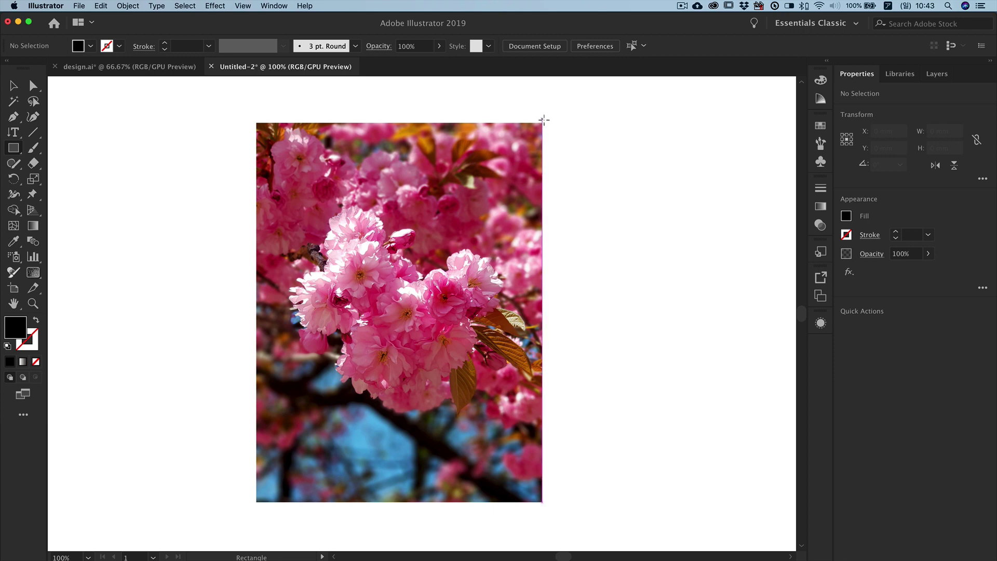
left_click_drag(542, 123, 446, 502)
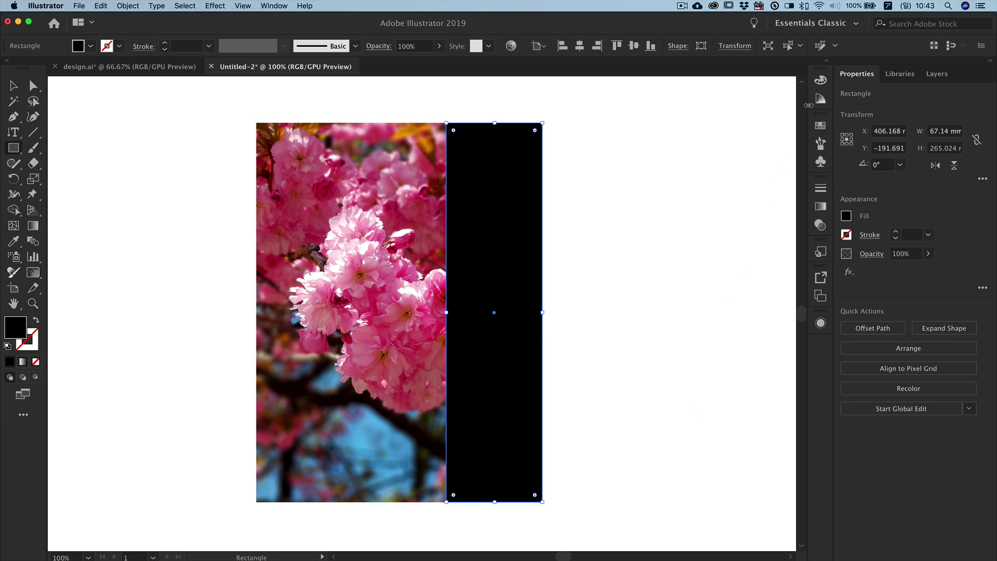
left_click(821, 82)
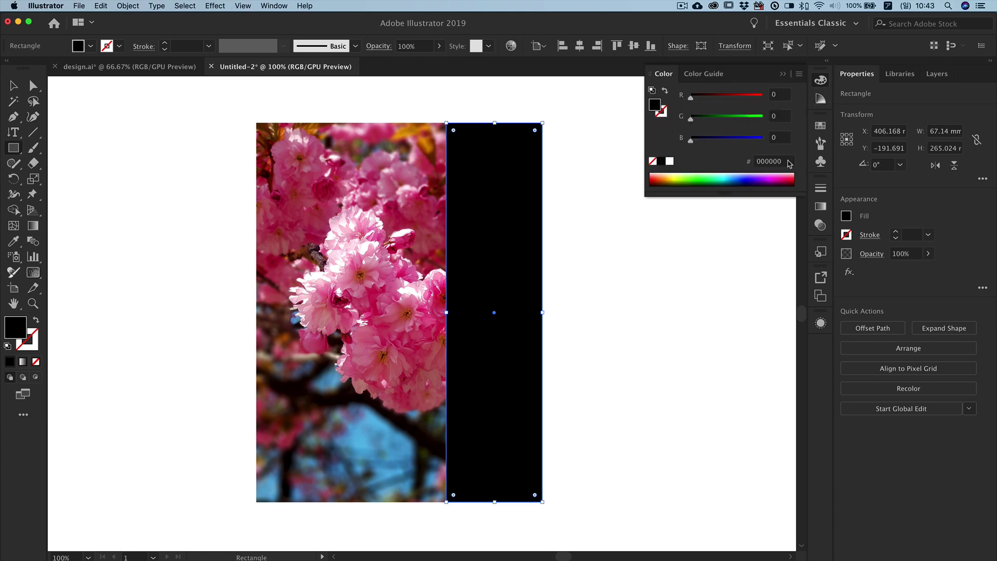
left_click(761, 162)
type("f9ff17")
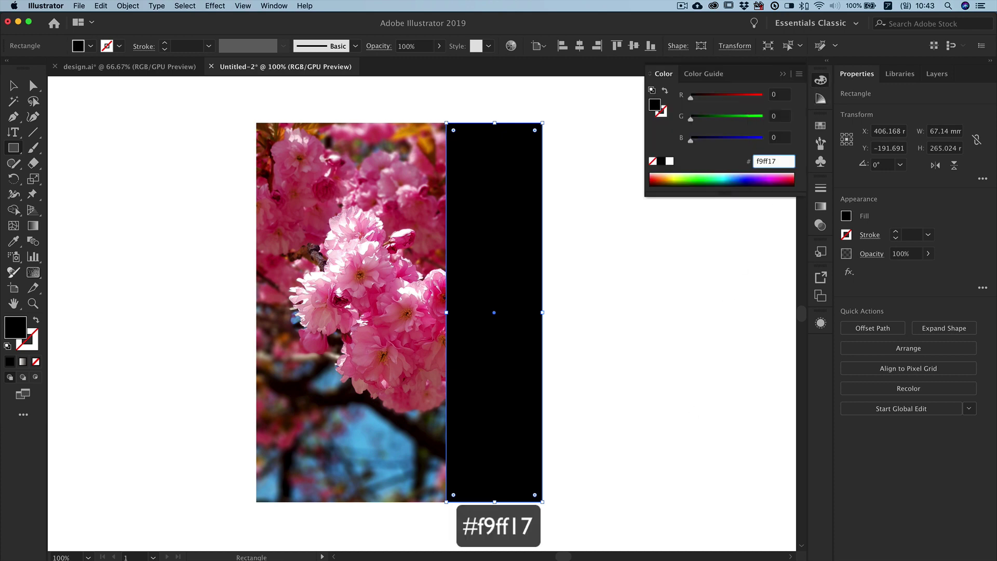
key("Return")
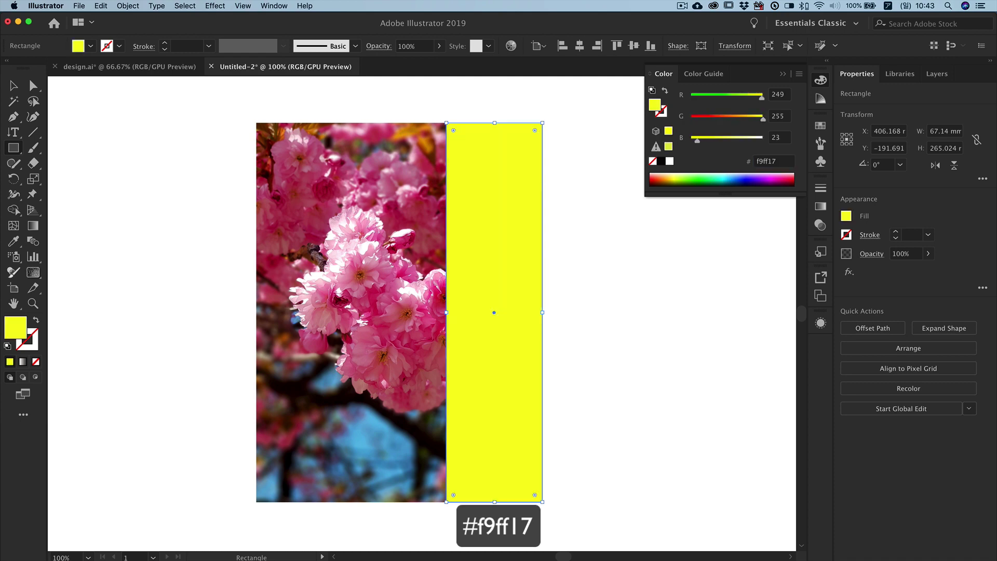
left_click(783, 74)
left_click(14, 133)
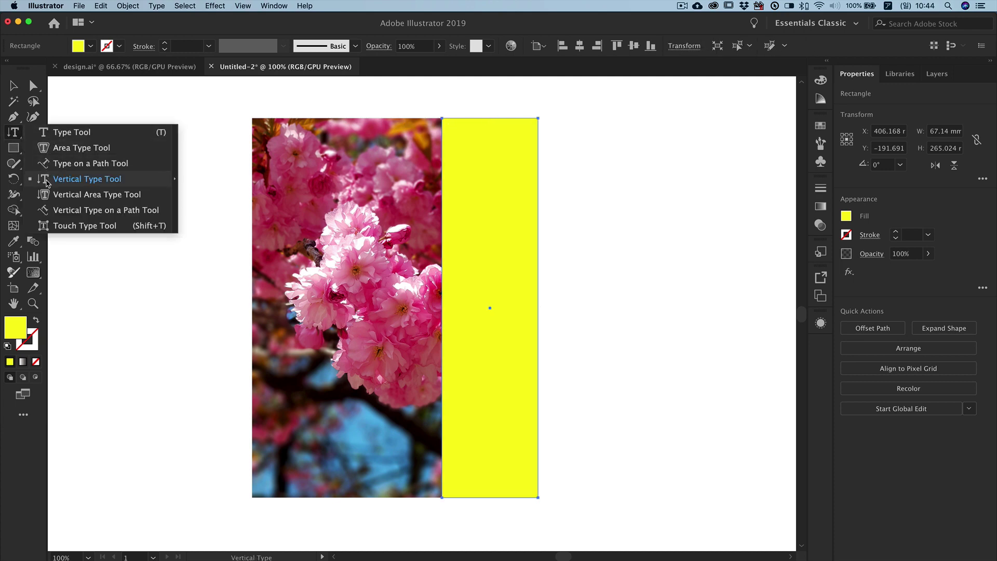
Place vertical text reading 'SPRING' just right of the yellow bar
left_click(46, 182)
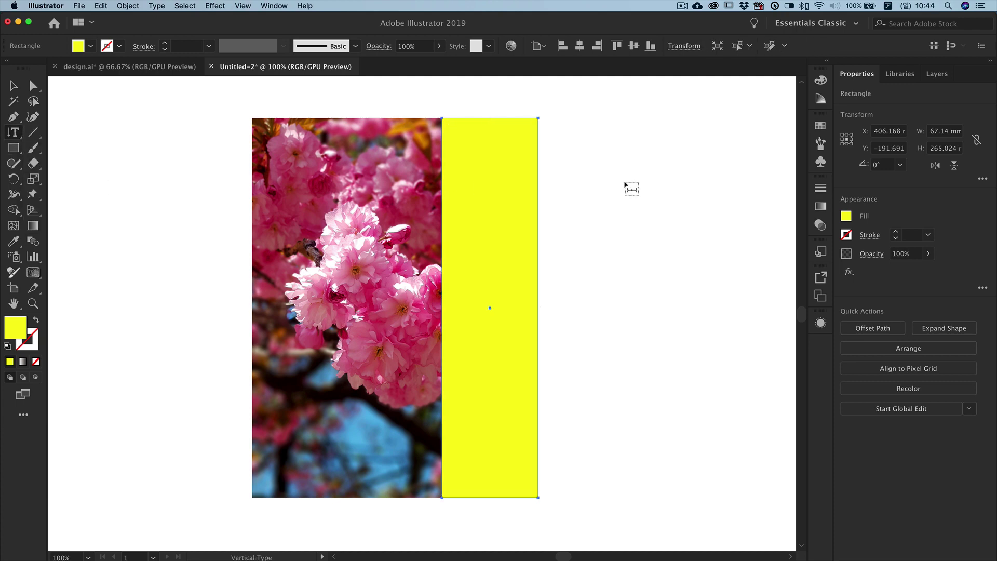
left_click(609, 146)
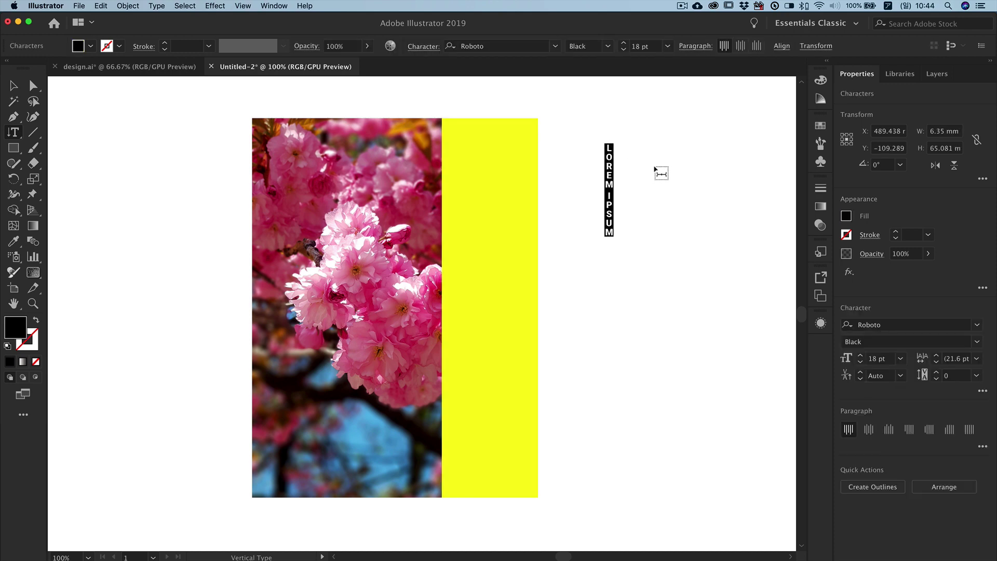
type("SP")
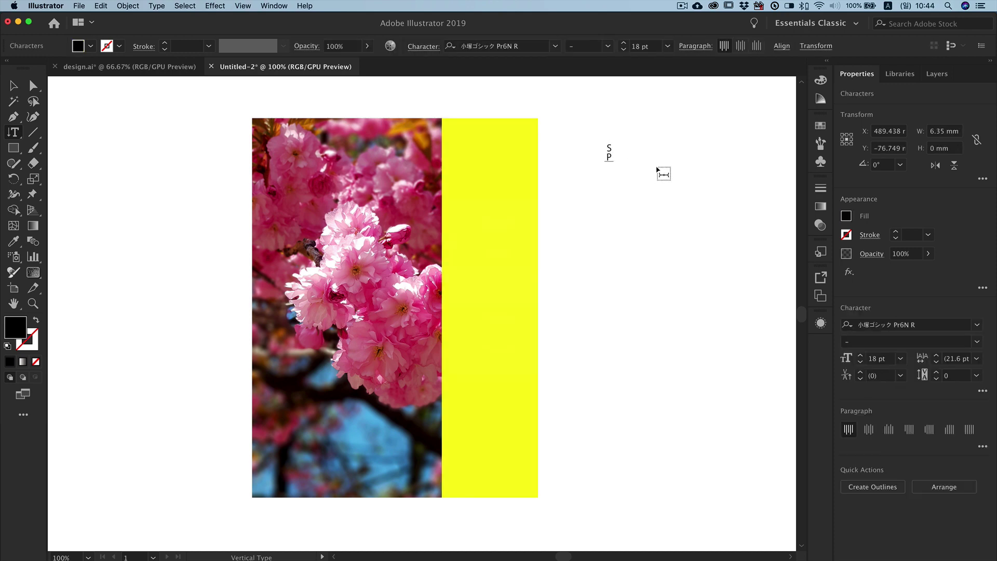
type("RING")
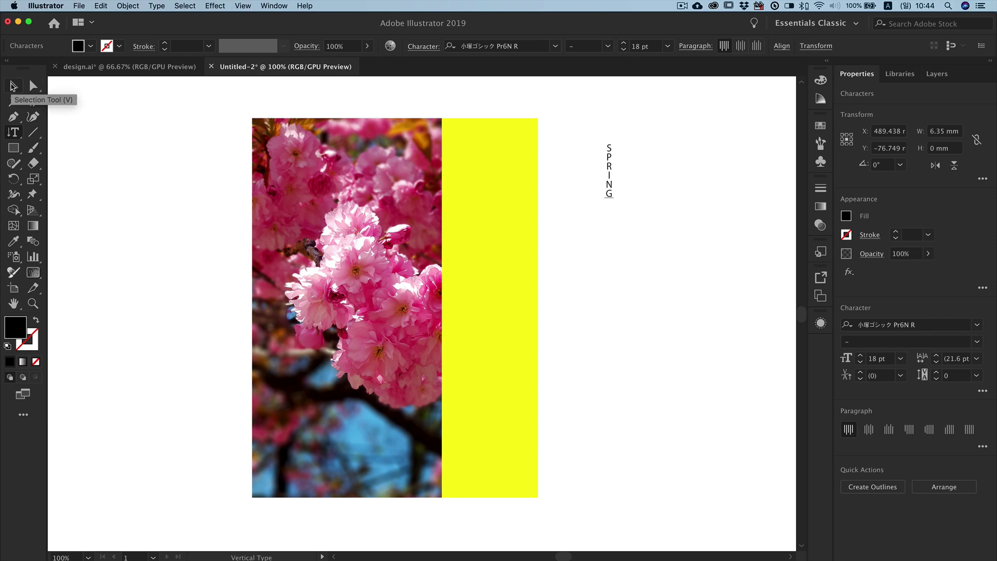
left_click(13, 86)
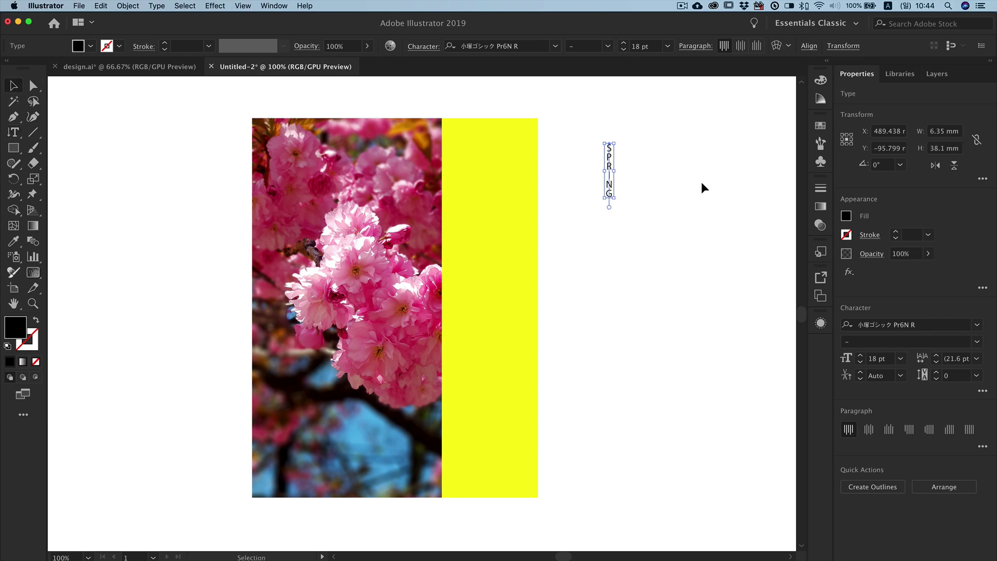
Scale SPRING up and set its font size to 100 pt
left_click_drag(612, 199, 640, 357)
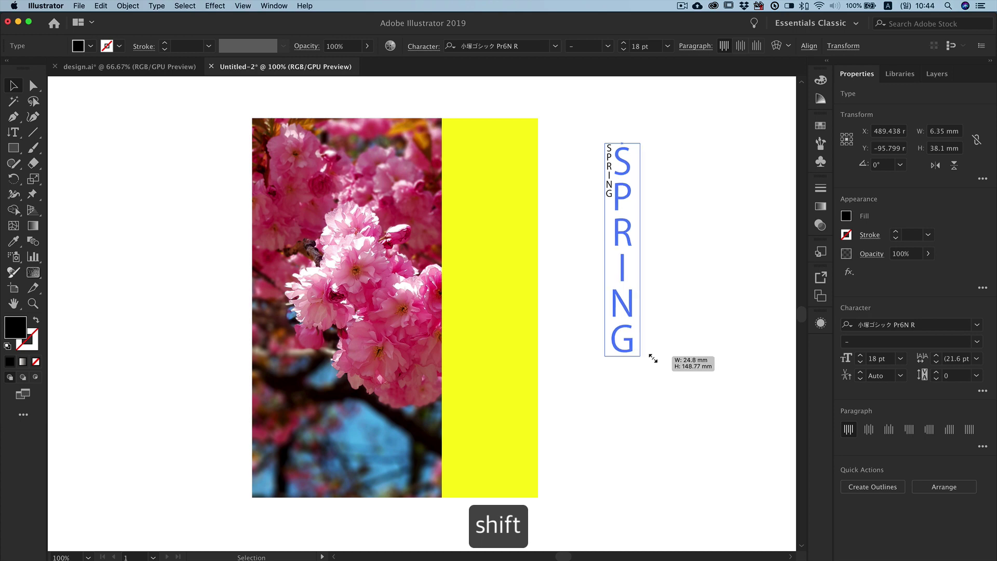
key("super+t")
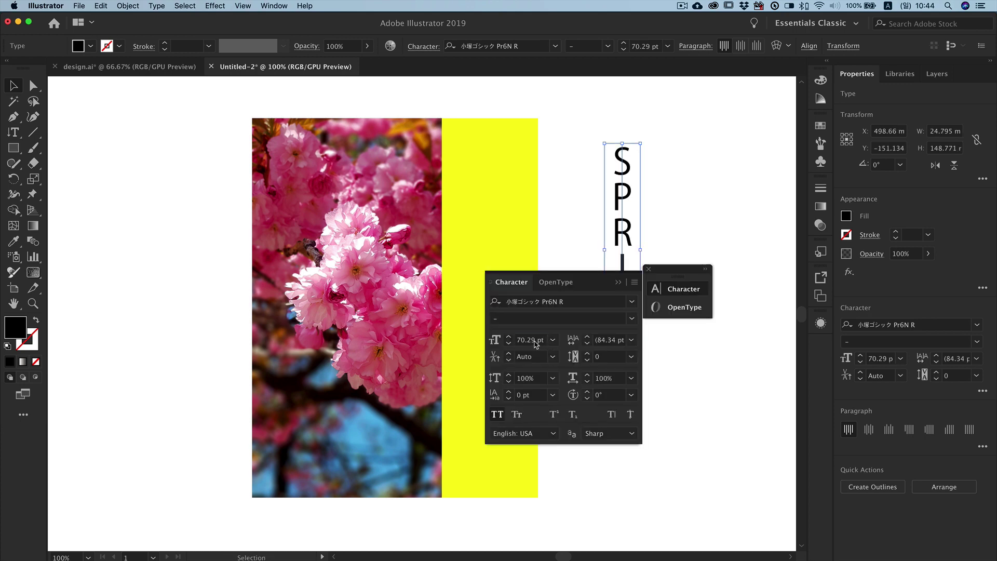
left_click(496, 340)
type("100")
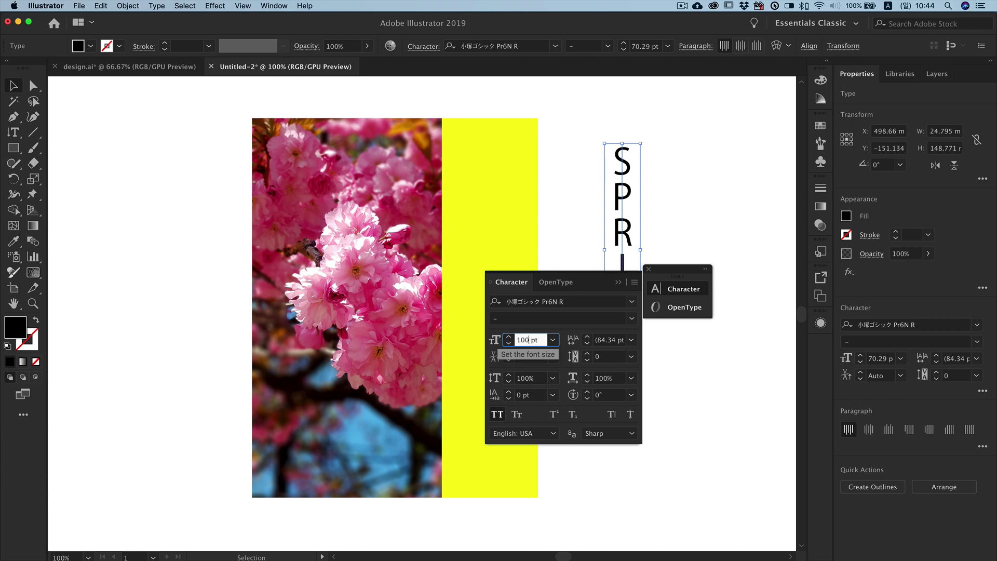
key("Return")
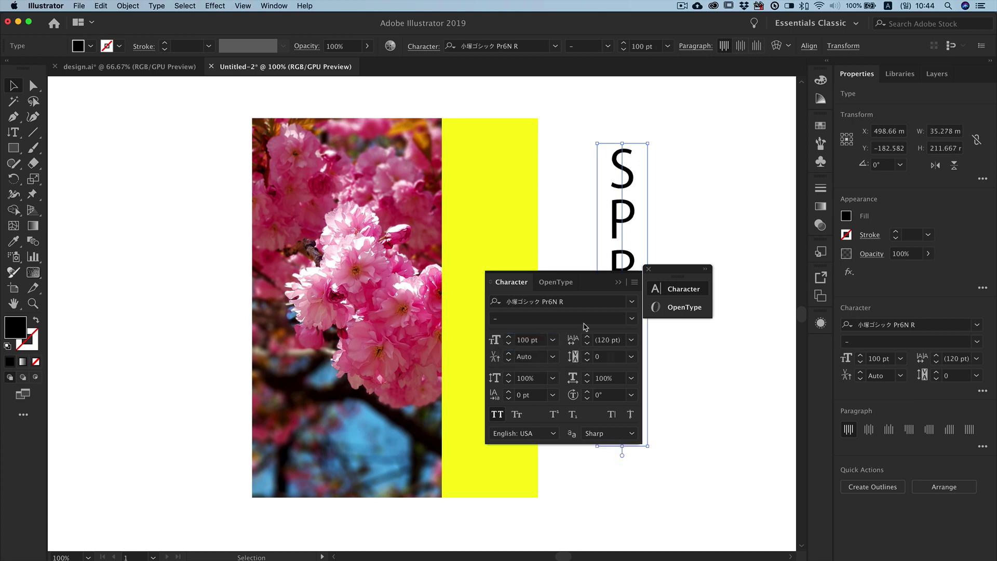
Change SPRING's font to Roboto Black
left_click(634, 304)
scroll(604, 376, "up", 10)
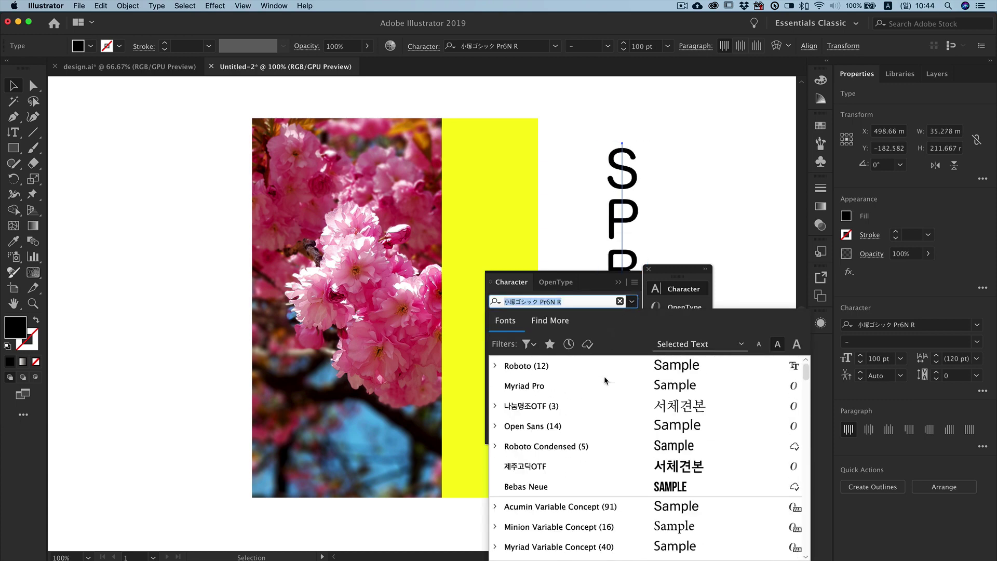
left_click(495, 365)
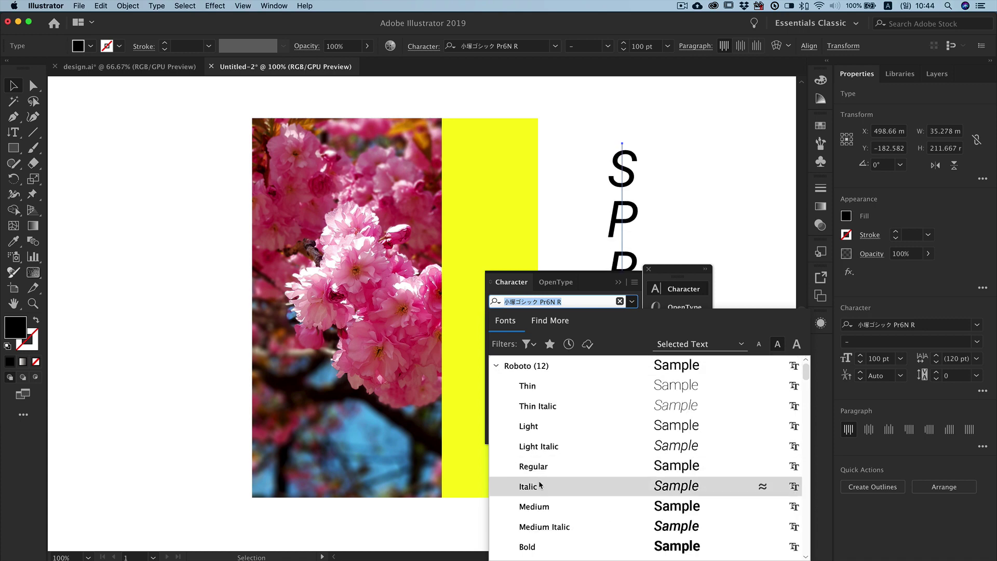
scroll(546, 497, "down", 10)
scroll(540, 478, "up", 2)
scroll(535, 467, "up", 2)
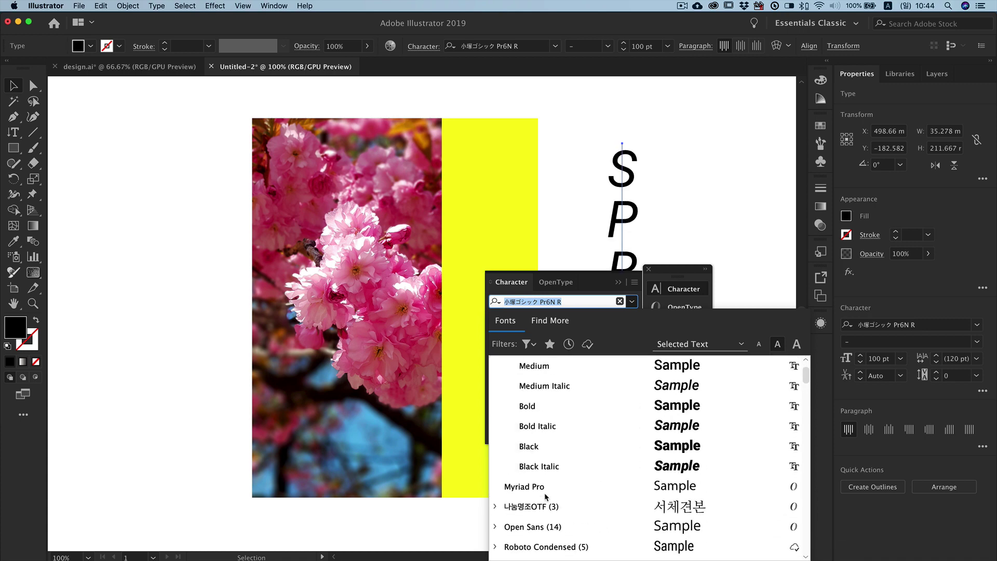
left_click(531, 450)
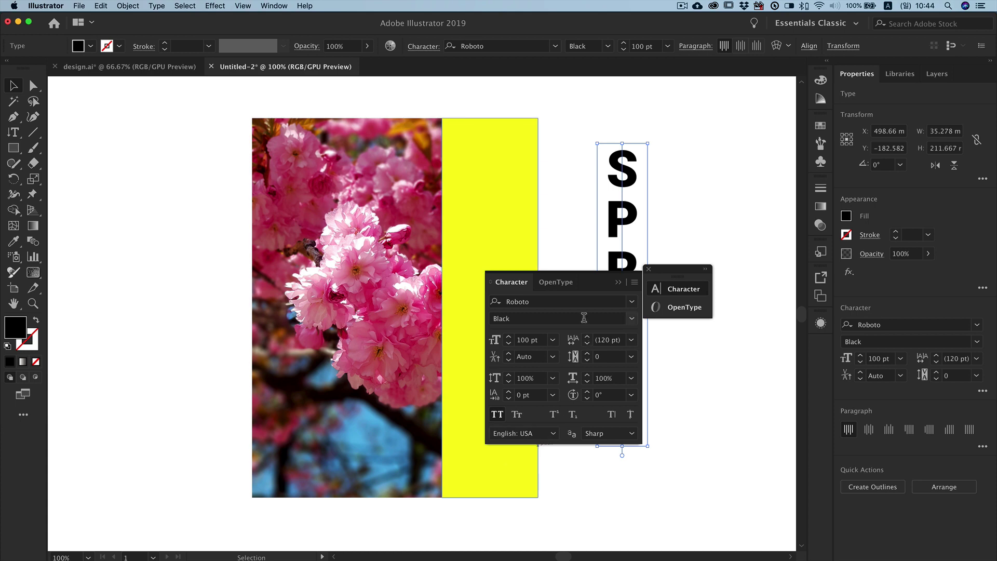
left_click(619, 283)
left_click(648, 269)
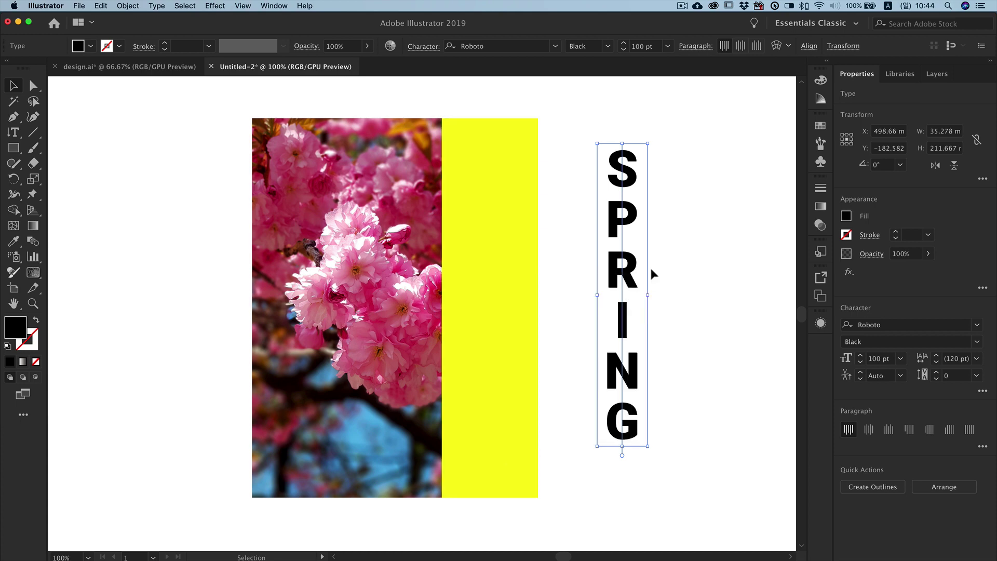
Nudge SPRING left toward the yellow bar and tighten its tracking two steps
left_click_drag(629, 279, 587, 296)
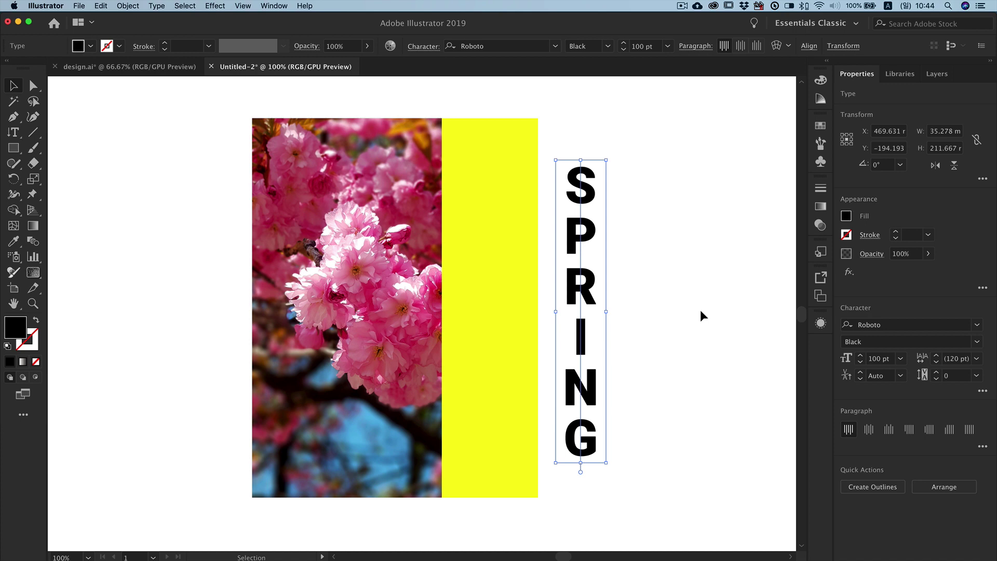
key("alt+Up")
key("alt+Up")
key("alt+Up")
key("alt+Up")
key("alt+Up")
key("alt+Up")
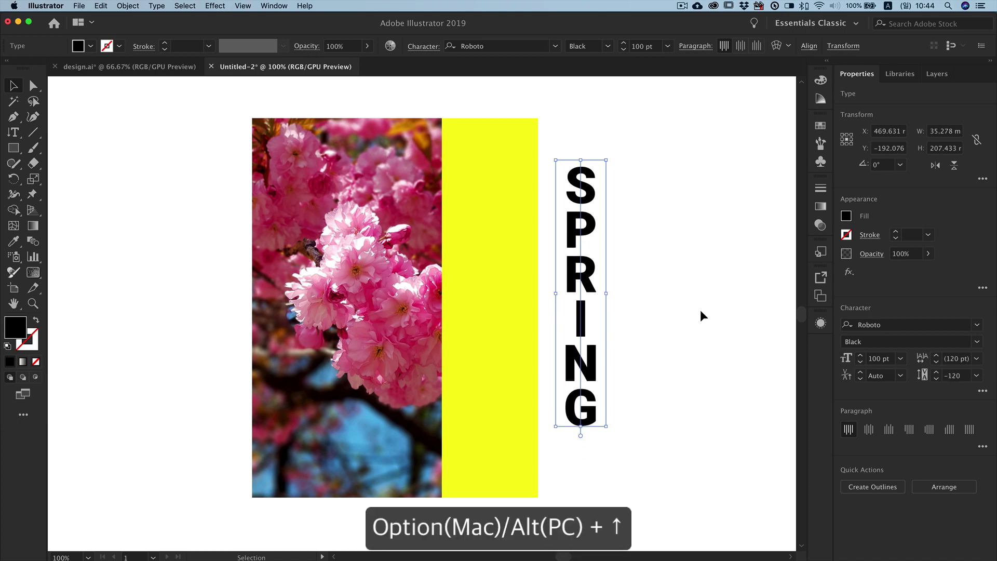
key("alt+Up")
key("alt+Up")
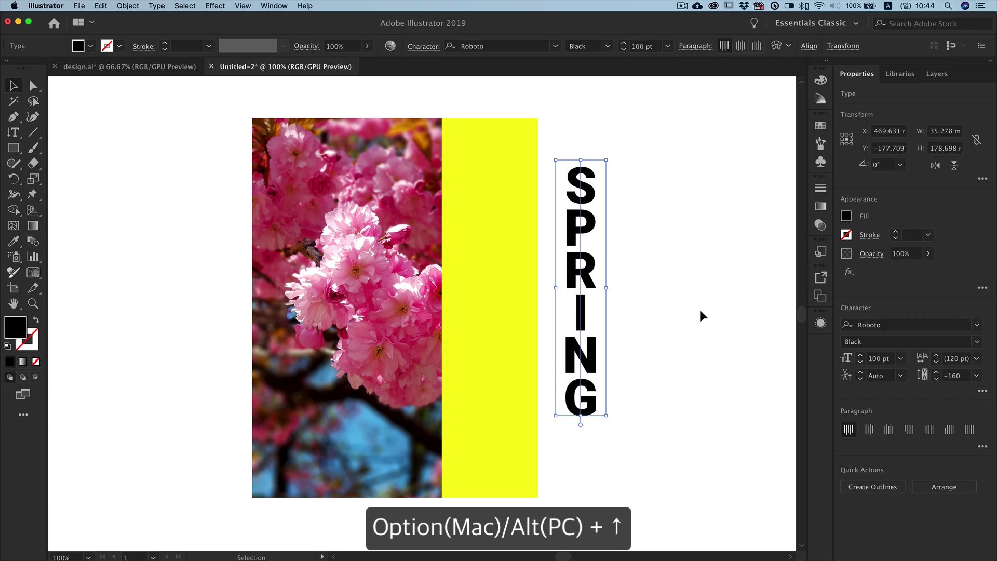
left_click(700, 310)
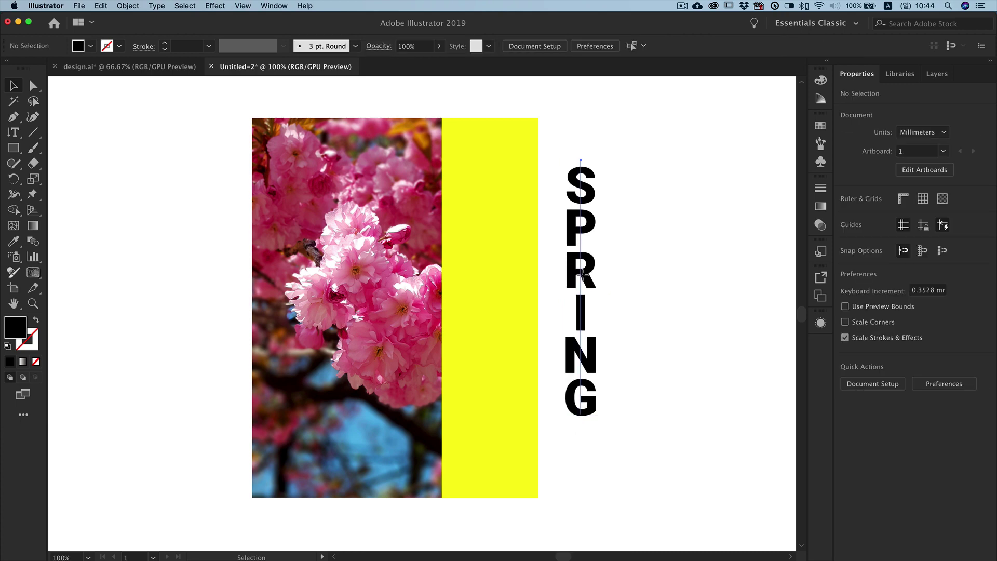
mouse_move(576, 281)
left_mouse_down()
mouse_move(496, 298)
mouse_move(456, 294)
left_mouse_up()
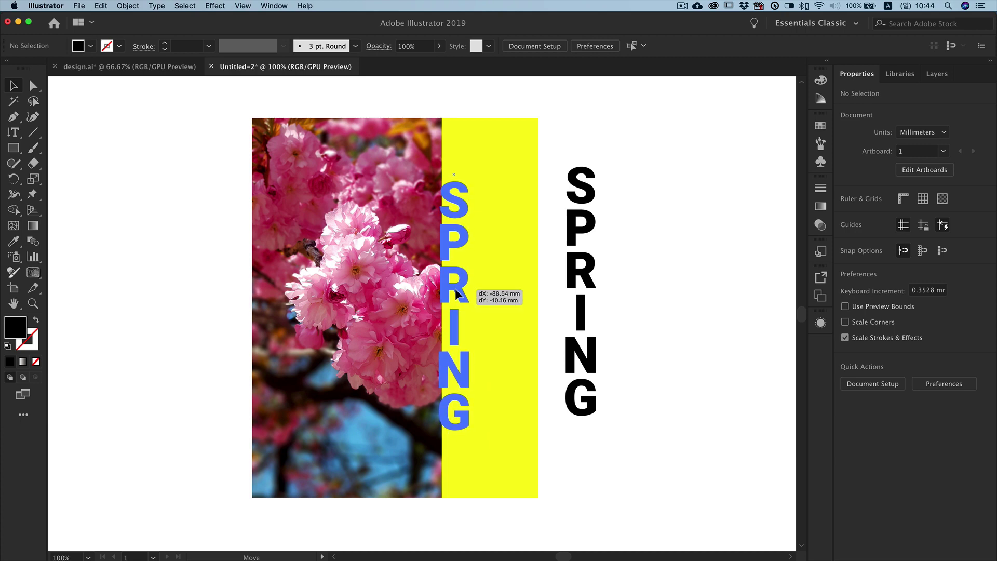
left_click_drag(456, 294, 456, 294)
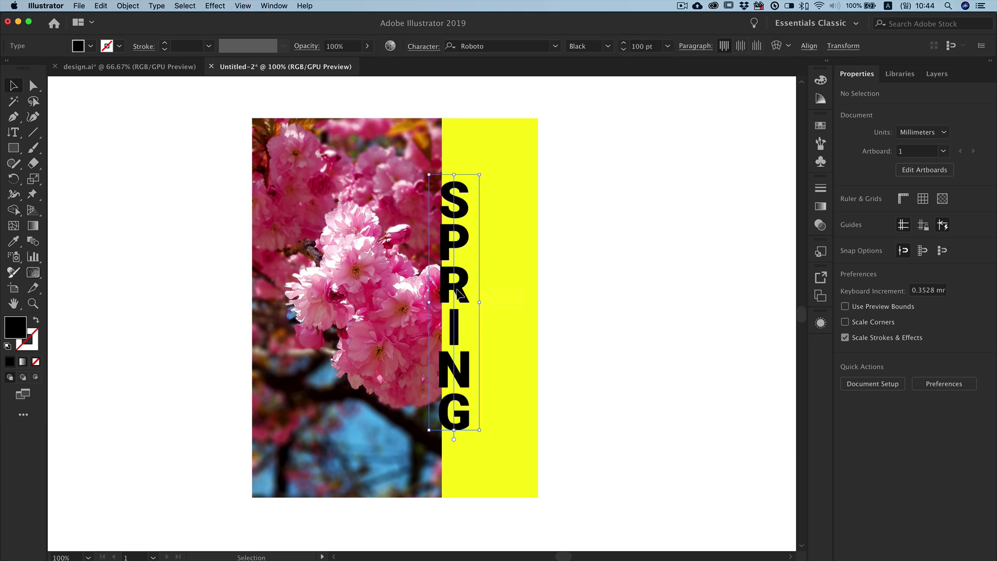
left_click(536, 301, "shift")
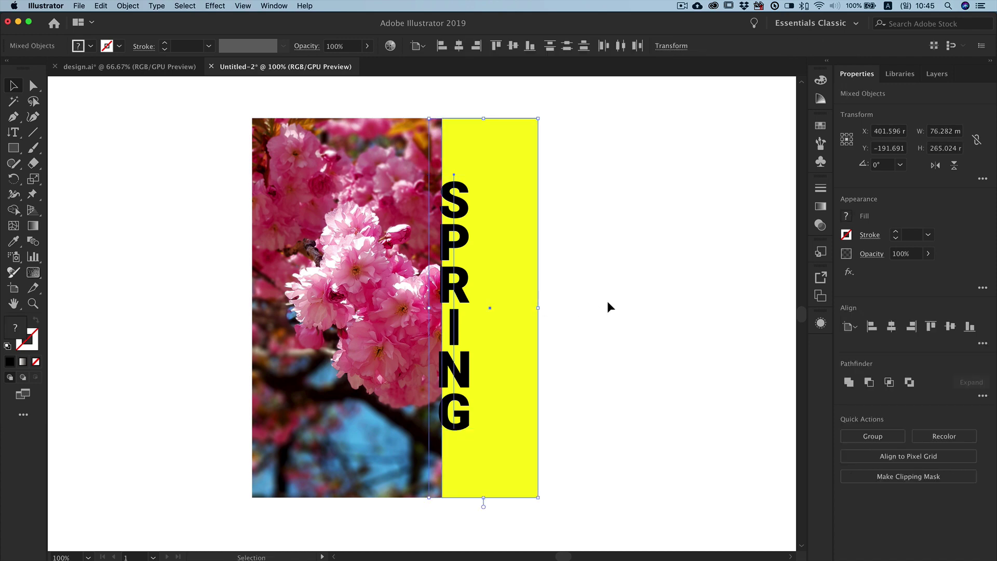
left_click(128, 7)
mouse_move(146, 332)
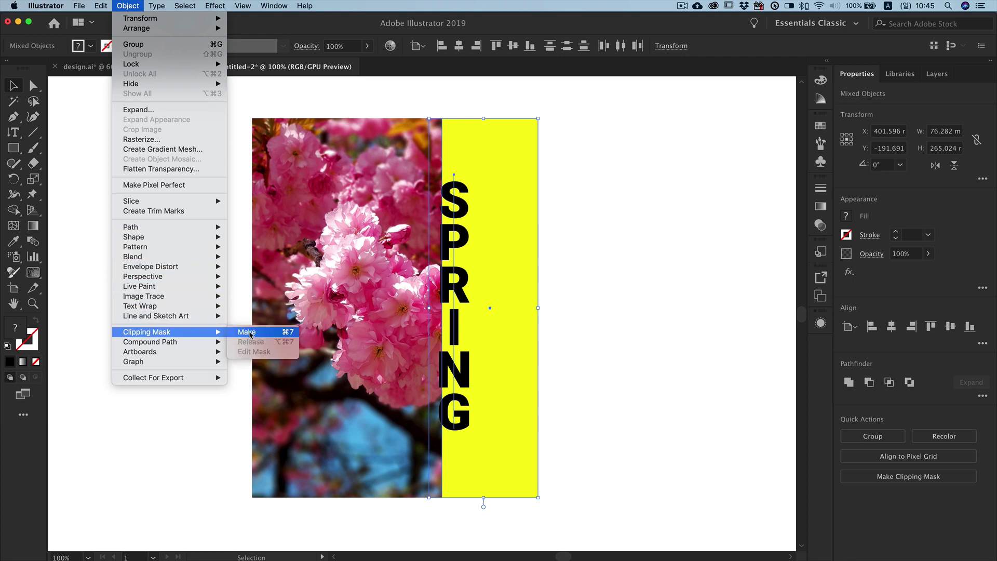
left_click(248, 333)
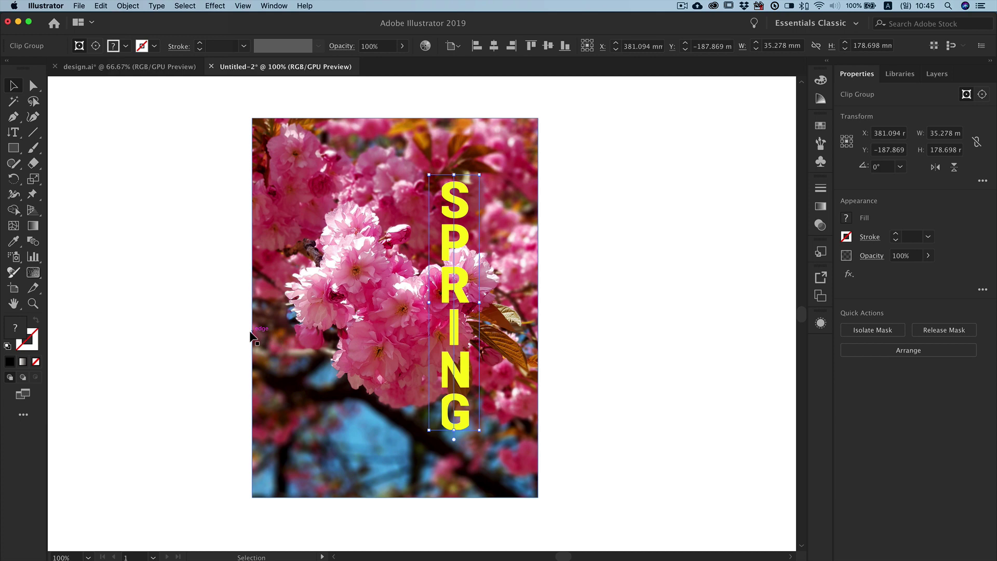
key("super+z")
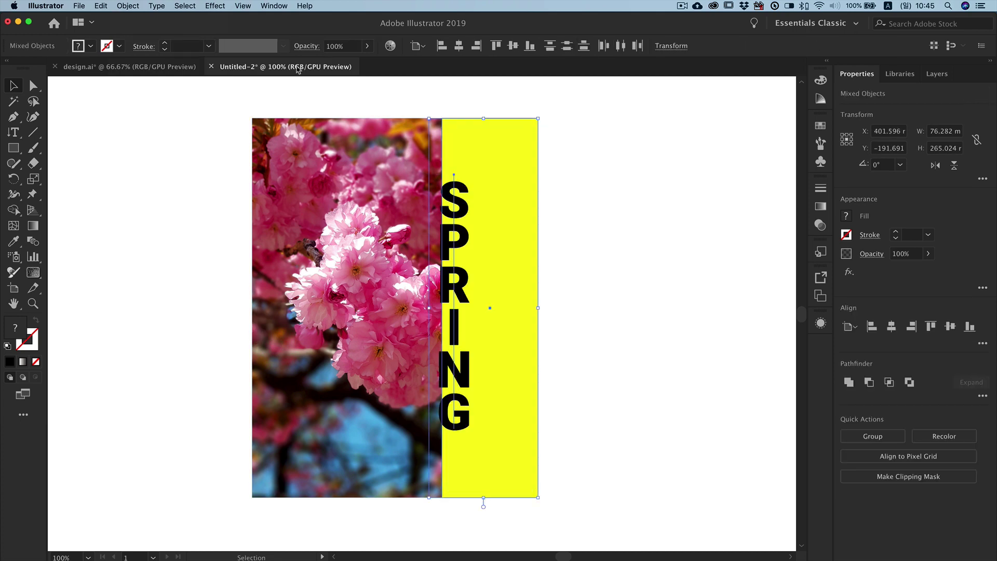
Make an opacity mask from SPRING and the yellow band with Clip unchecked
left_click(279, 7)
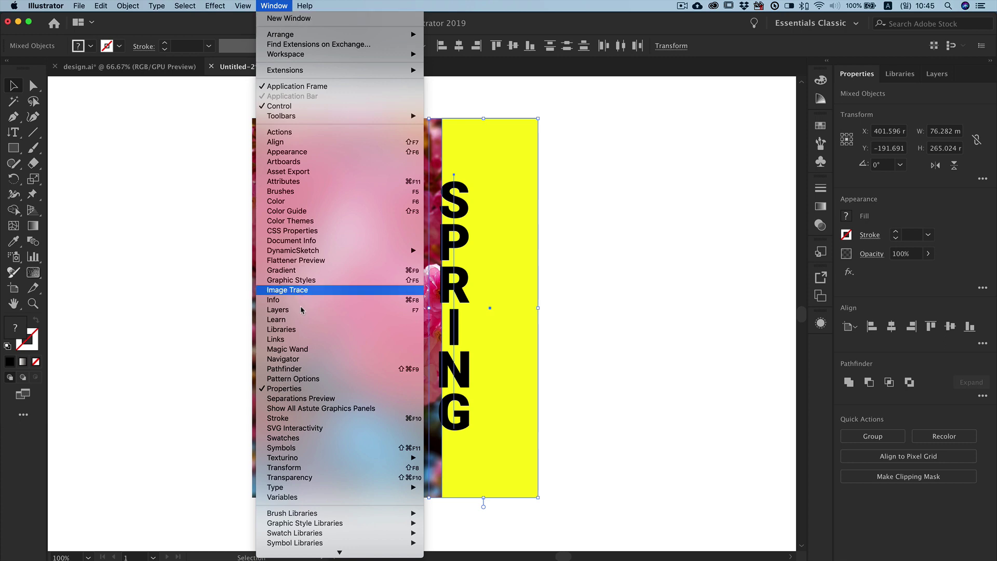
left_click(334, 477)
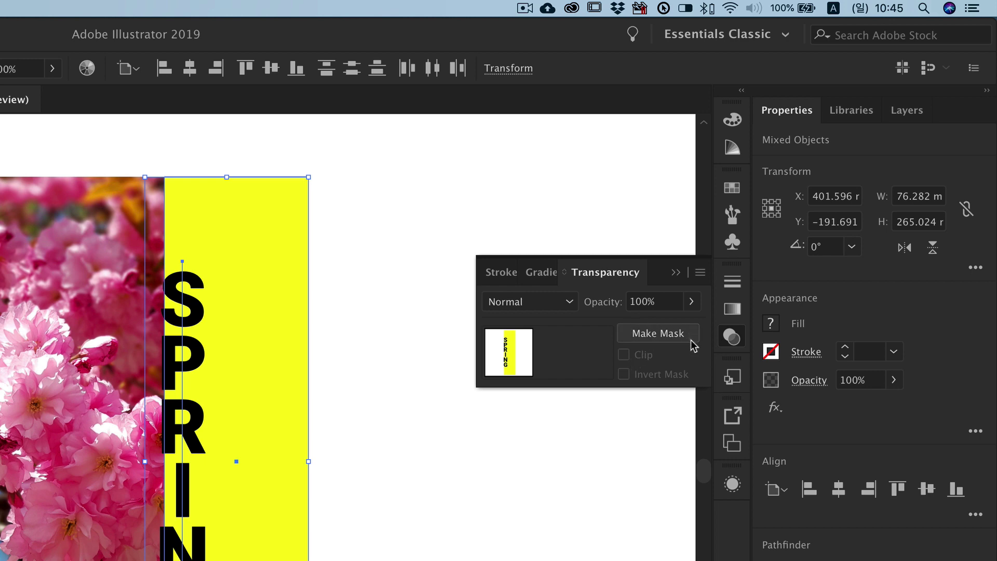
left_click(649, 335)
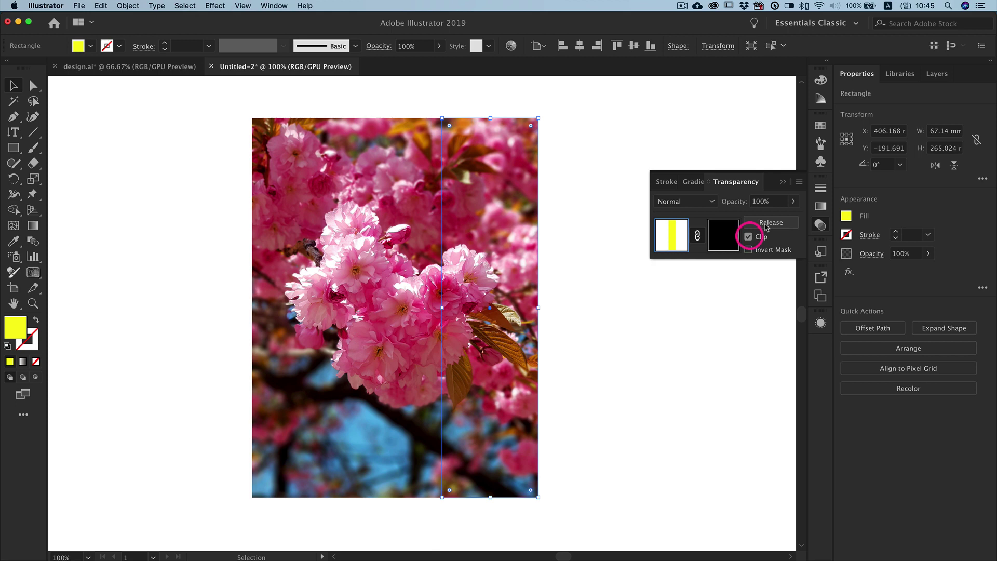
left_click(748, 237)
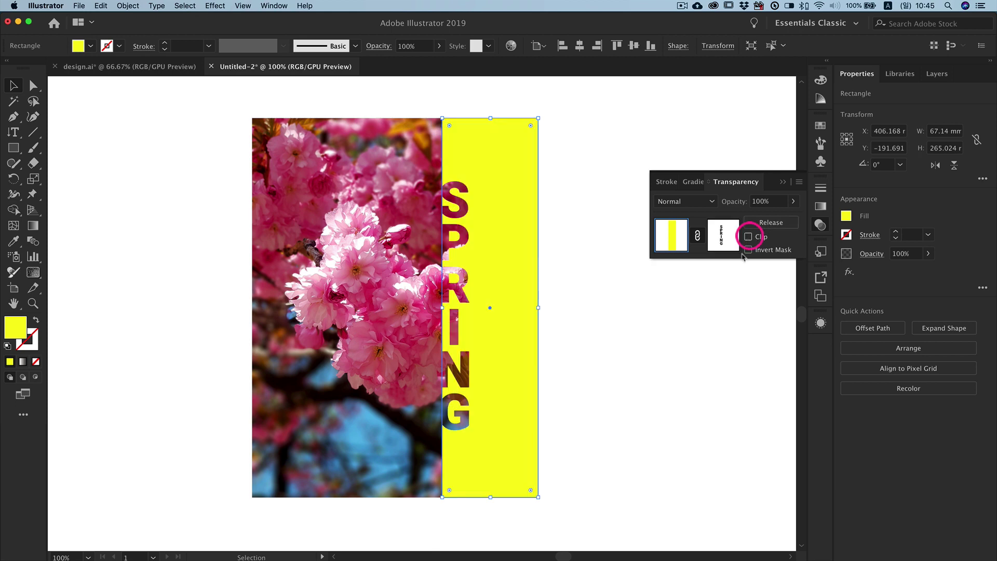
left_click(728, 310)
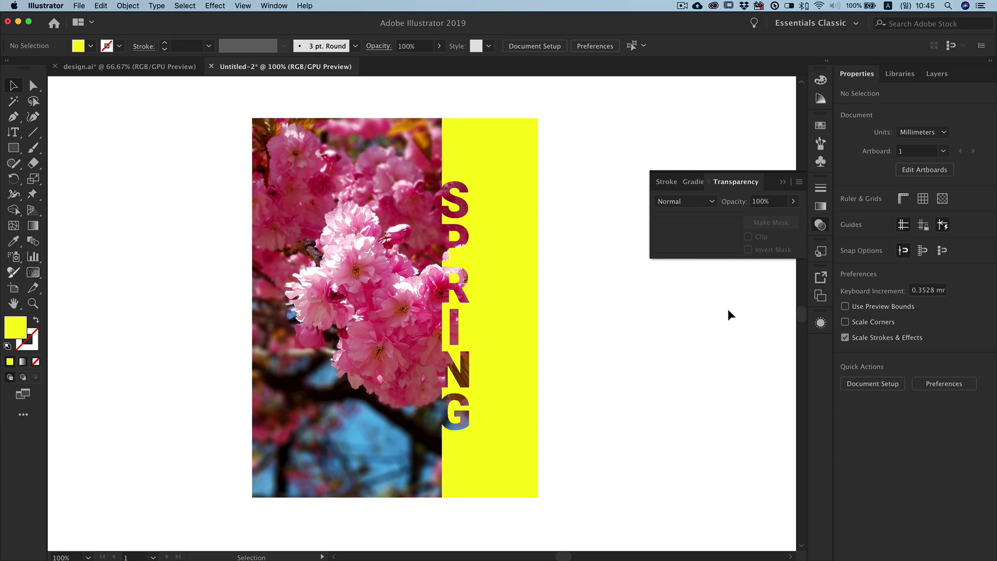
Release and reapply the opacity mask with Clip off so the photo shows through SPRING
left_click(537, 296)
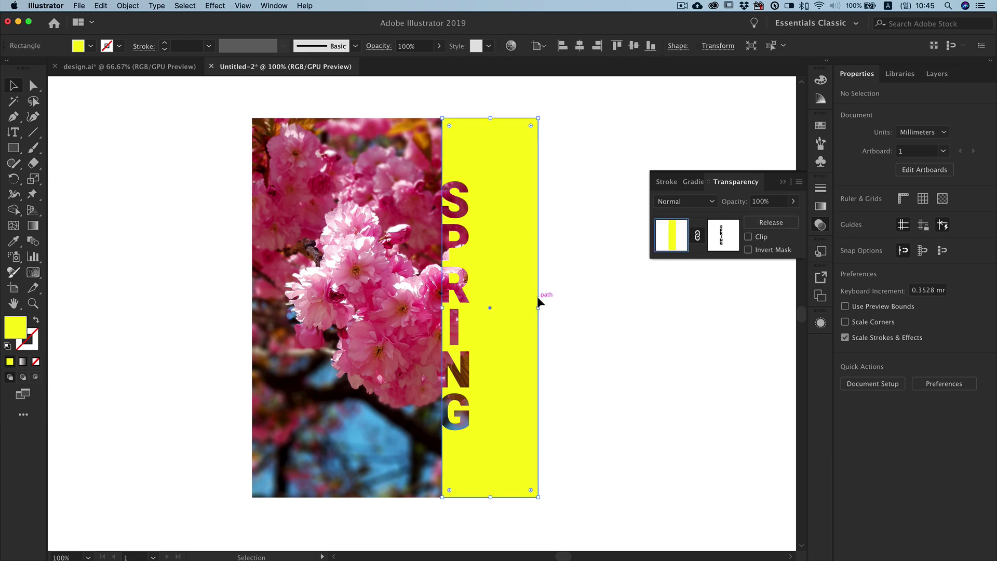
left_click(778, 226)
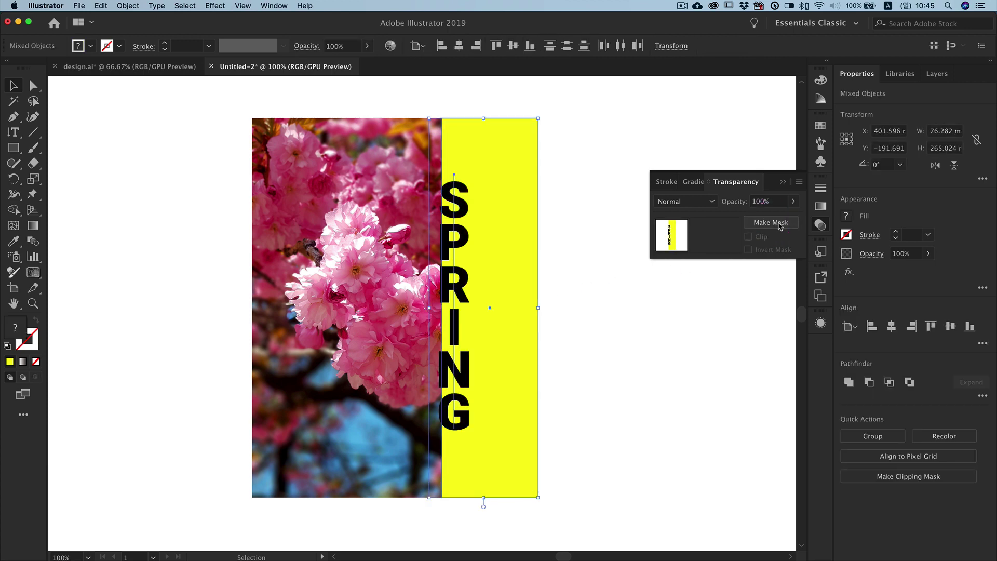
left_click(779, 226)
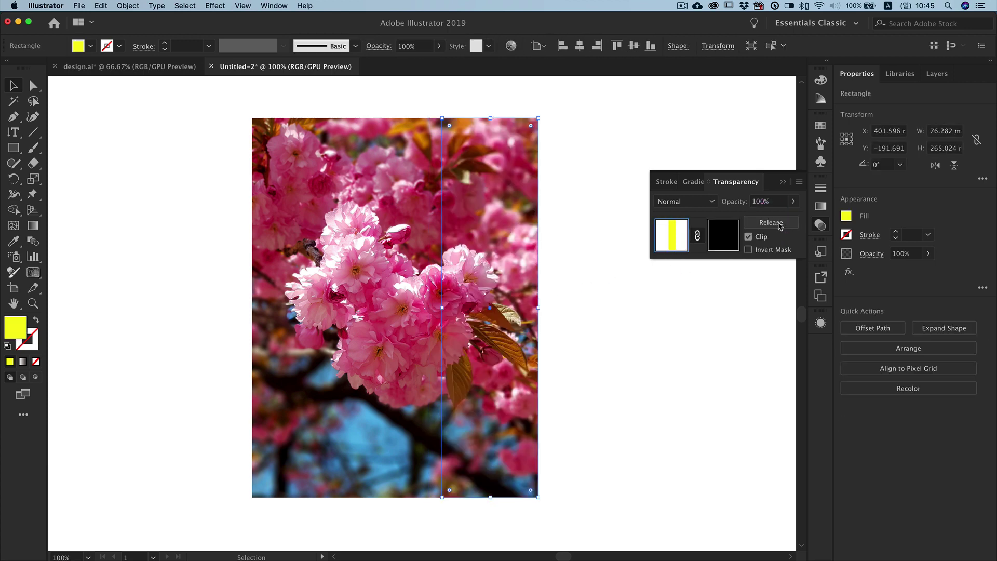
left_click(749, 237)
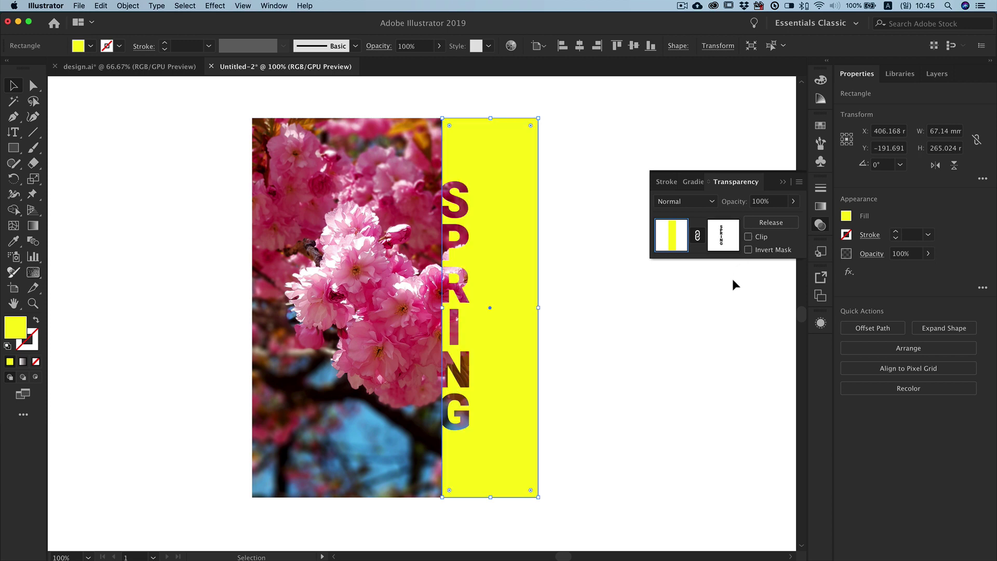
left_click(732, 280)
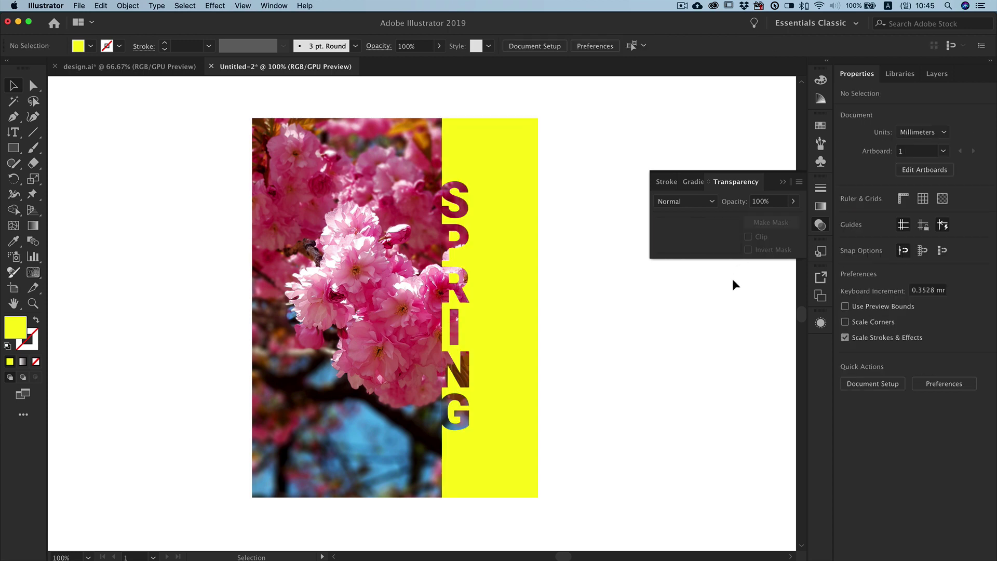
Add the vertical Korean text '봄나들이 갑니다' beside the poster
left_click(13, 132)
left_click(577, 218)
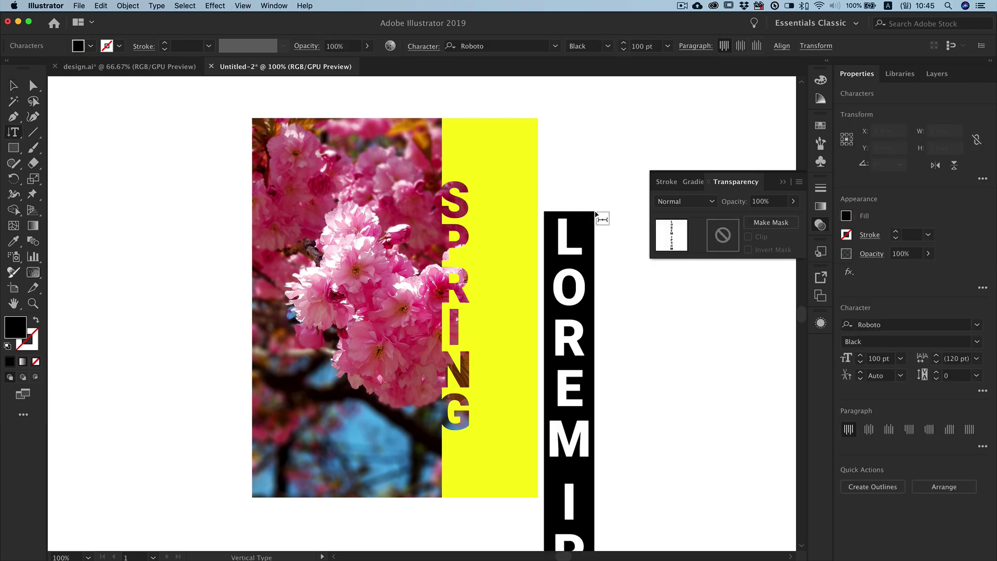
type("봄")
type("나들")
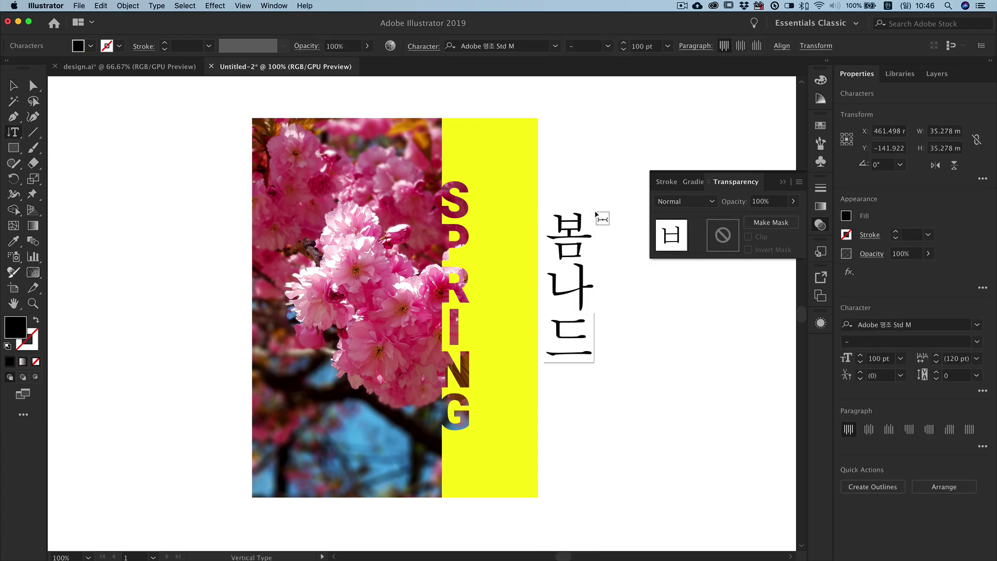
type("이 갑니다")
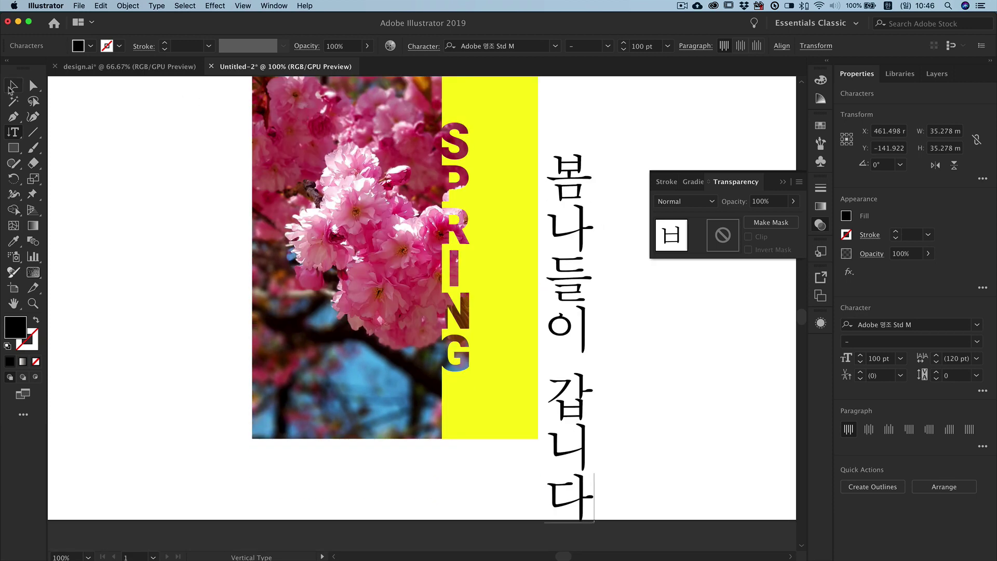
Set the Korean text to 18 pt
left_click(12, 87)
key("super+t")
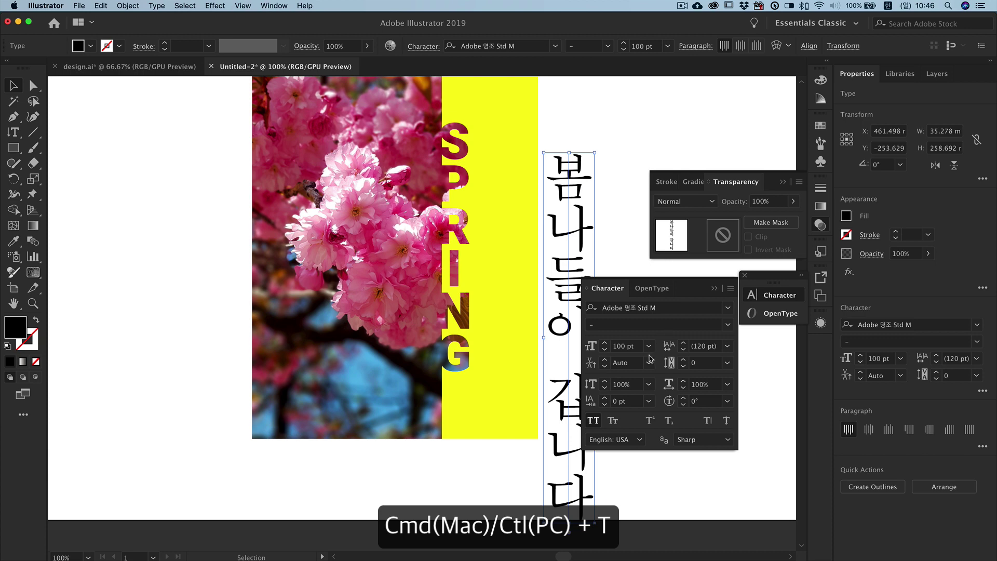
left_click(604, 349)
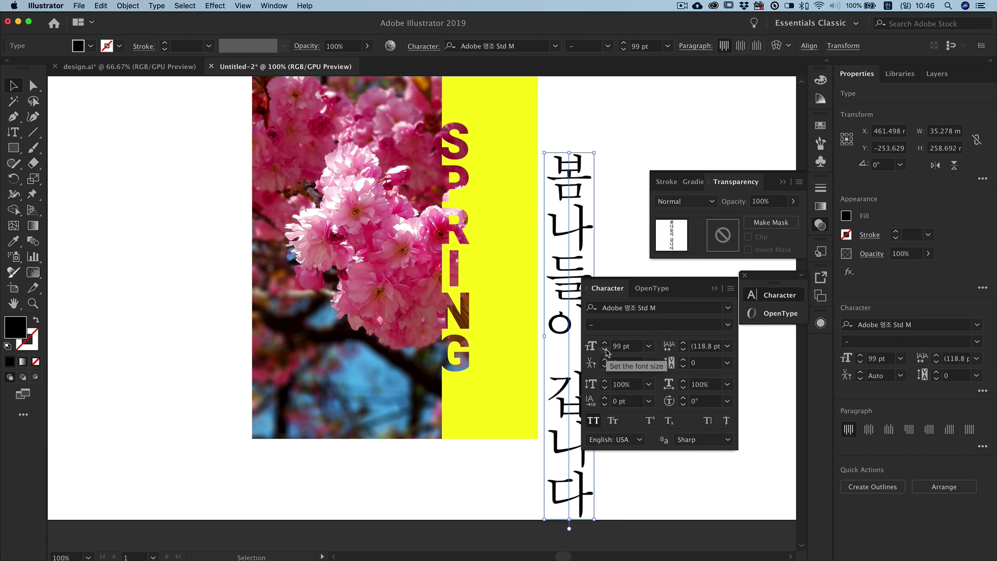
left_click(649, 346)
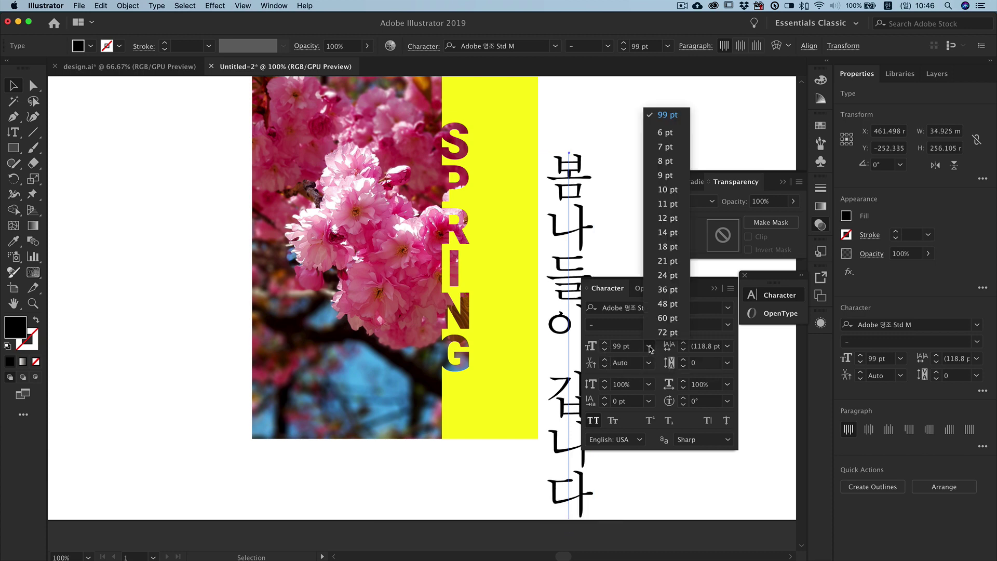
left_click(668, 247)
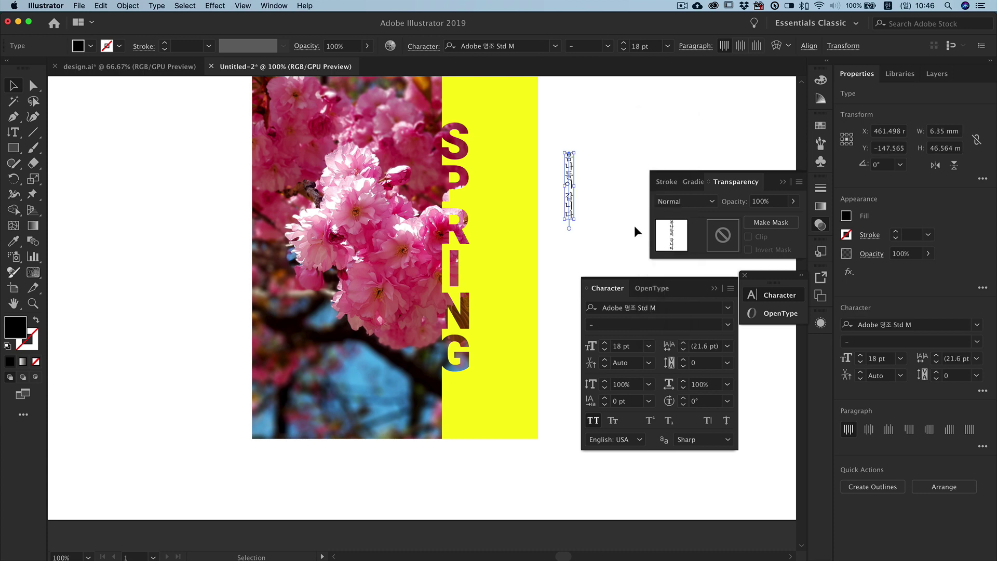
left_click(744, 275)
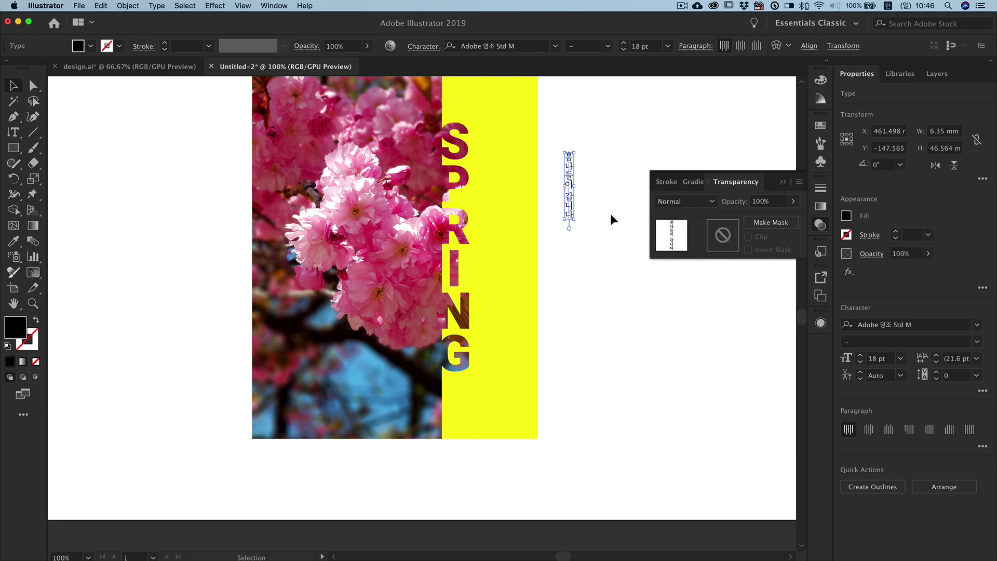
left_click(783, 181)
Move the Korean caption onto the yellow band beside the lower SPRING letters
left_click(592, 172)
mouse_move(570, 174)
left_mouse_down()
mouse_move(507, 359)
mouse_move(491, 345)
left_mouse_up()
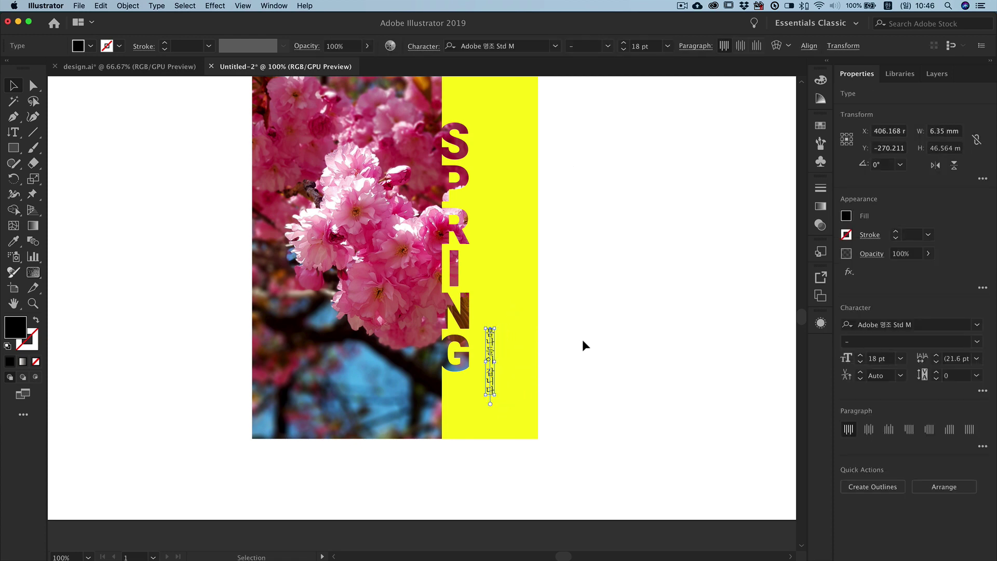
left_click(610, 265)
left_click_drag(610, 282, 609, 327)
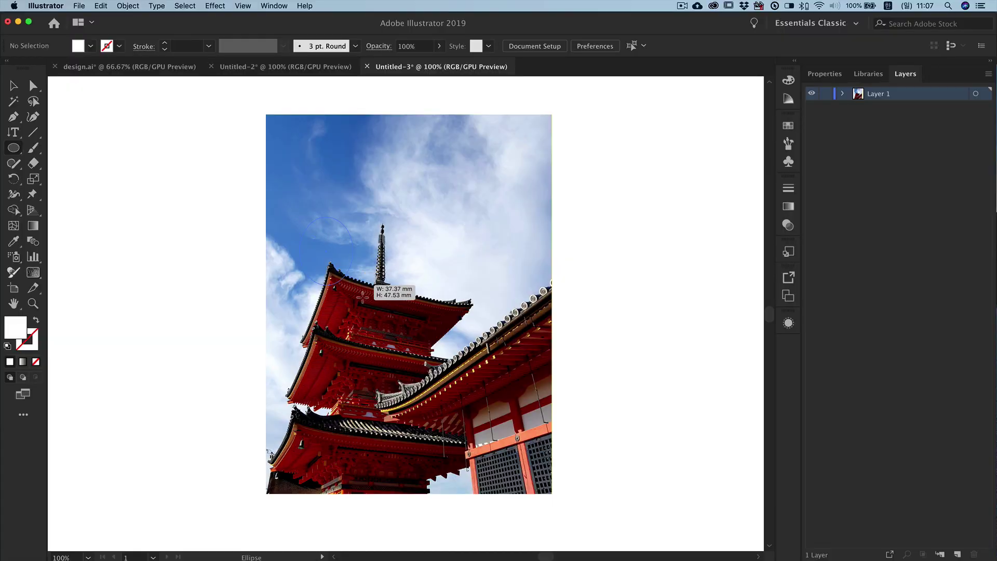
Draw a white circle over the pagoda sky, trial-clip the photo to it, then undo the clip
left_click_drag(363, 297, 447, 364)
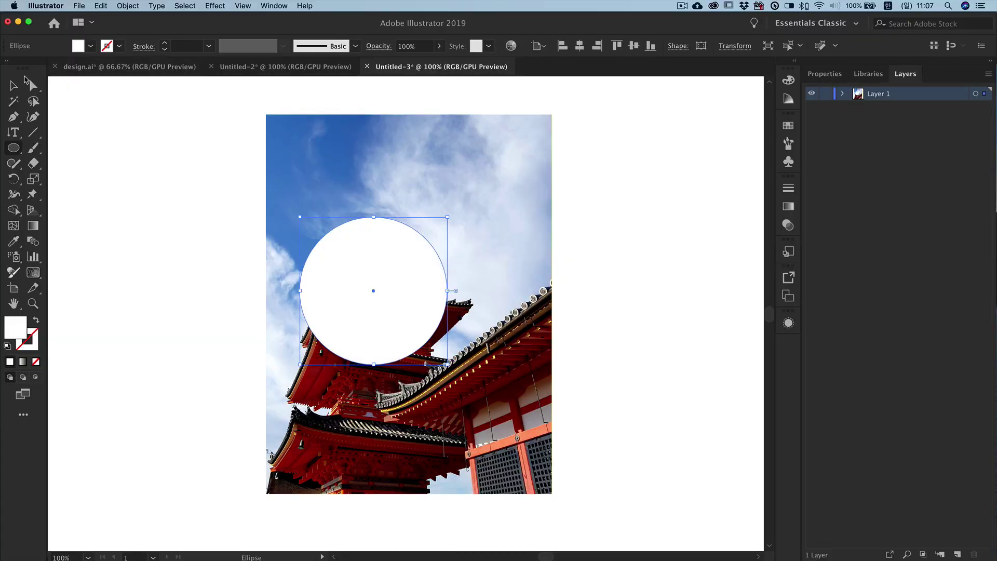
left_click(14, 85)
left_click_drag(194, 201, 398, 312)
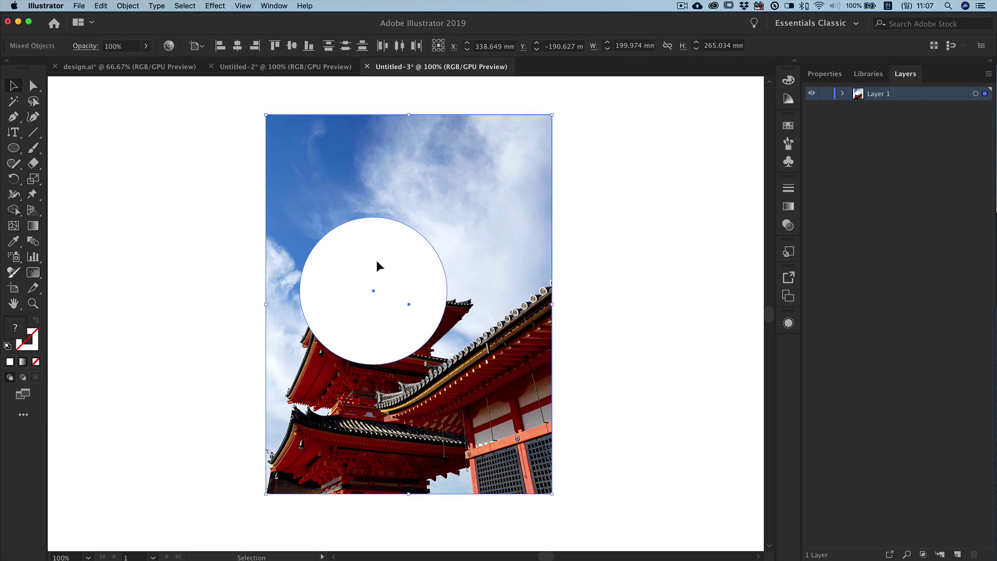
left_click(127, 6)
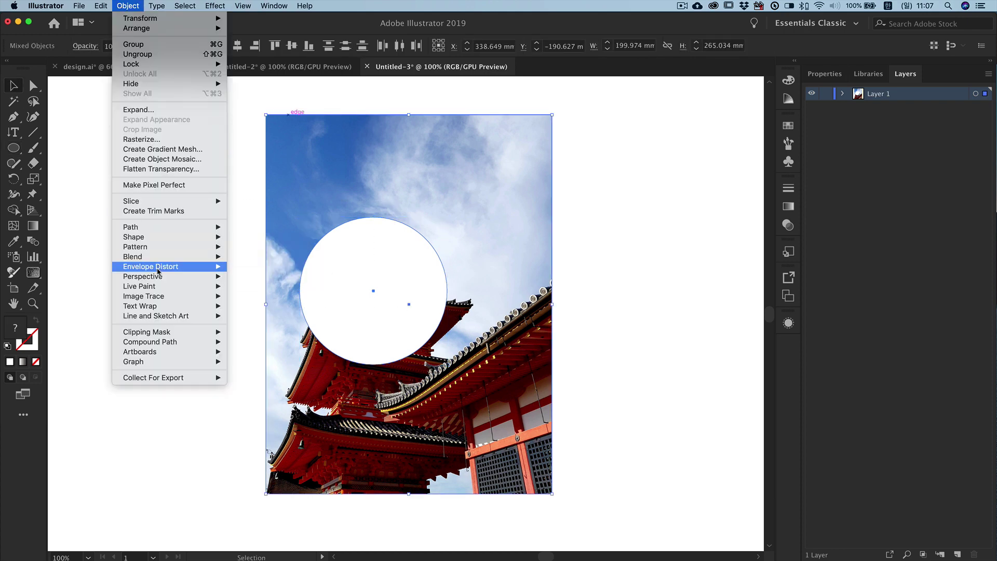
mouse_move(147, 332)
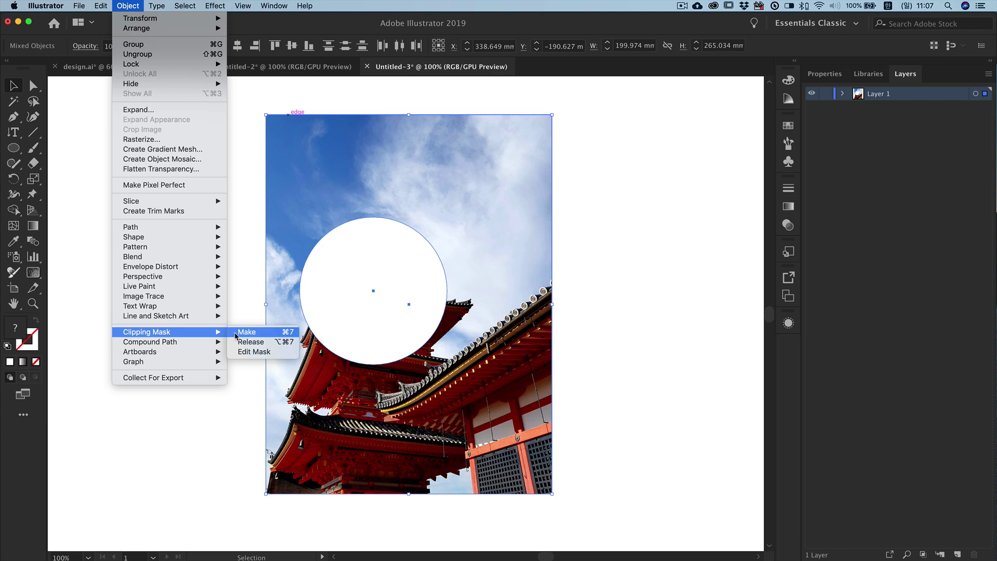
left_click(236, 333)
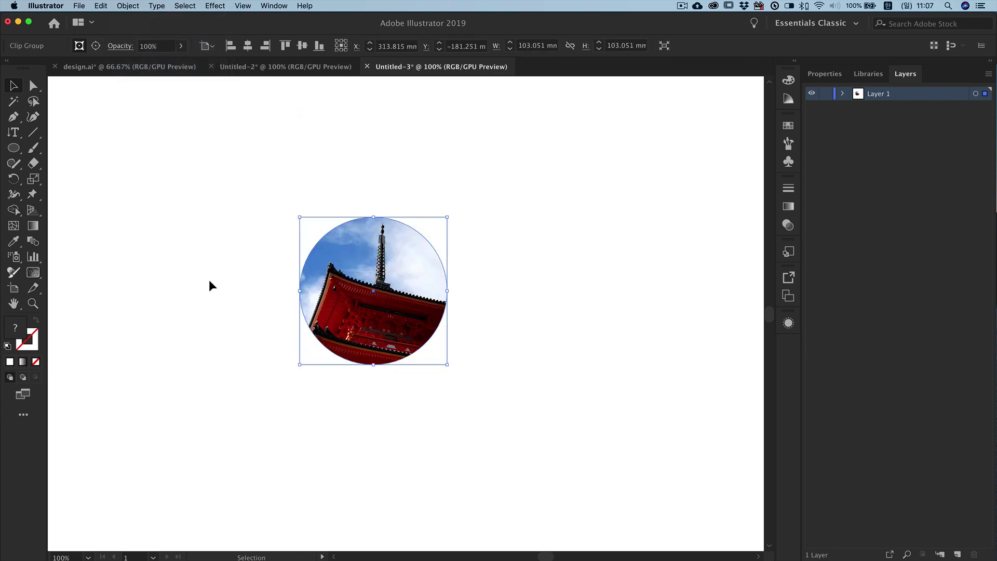
key("super+z")
left_click(210, 286)
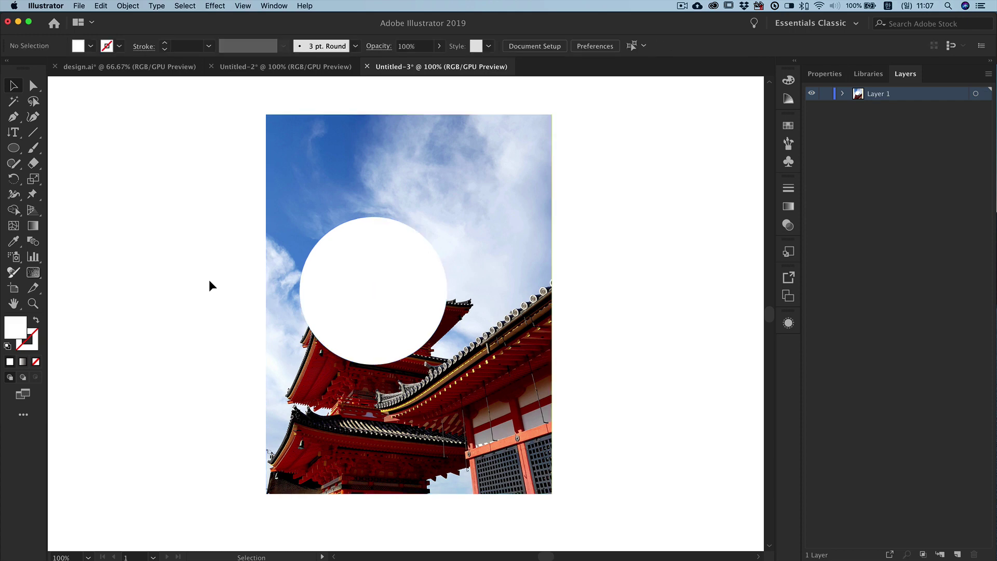
Add a small circle above the large one, test a clipping mask, then undo it and deselect
mouse_move(330, 193)
left_mouse_down()
mouse_move(364, 210)
mouse_move(355, 218)
left_mouse_up()
key("super+a")
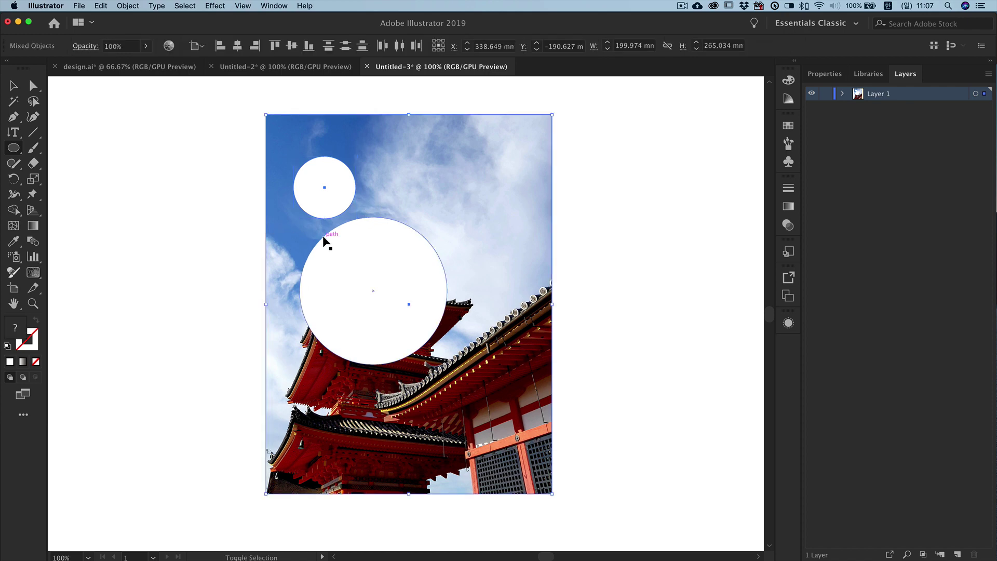
left_click(125, 6)
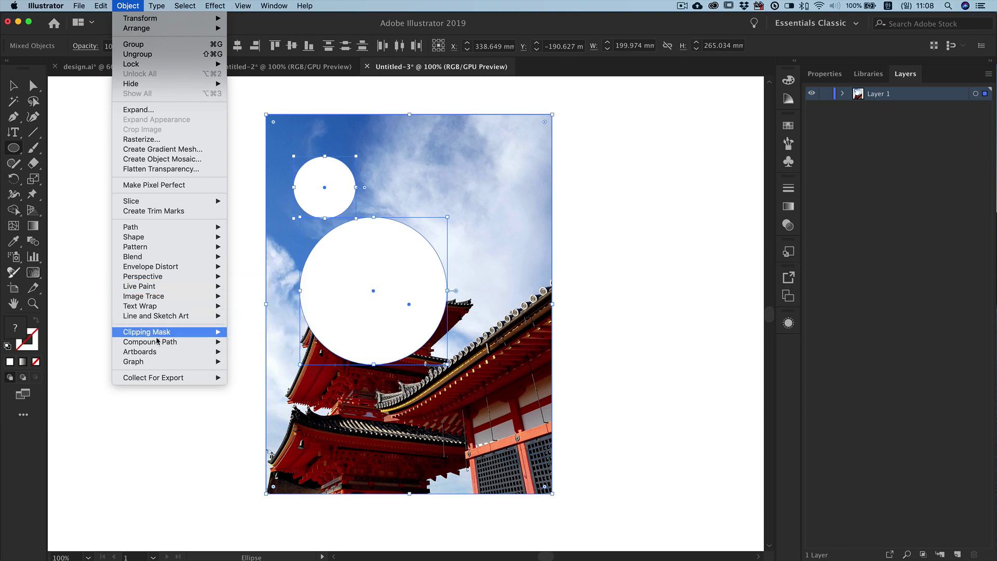
mouse_move(146, 332)
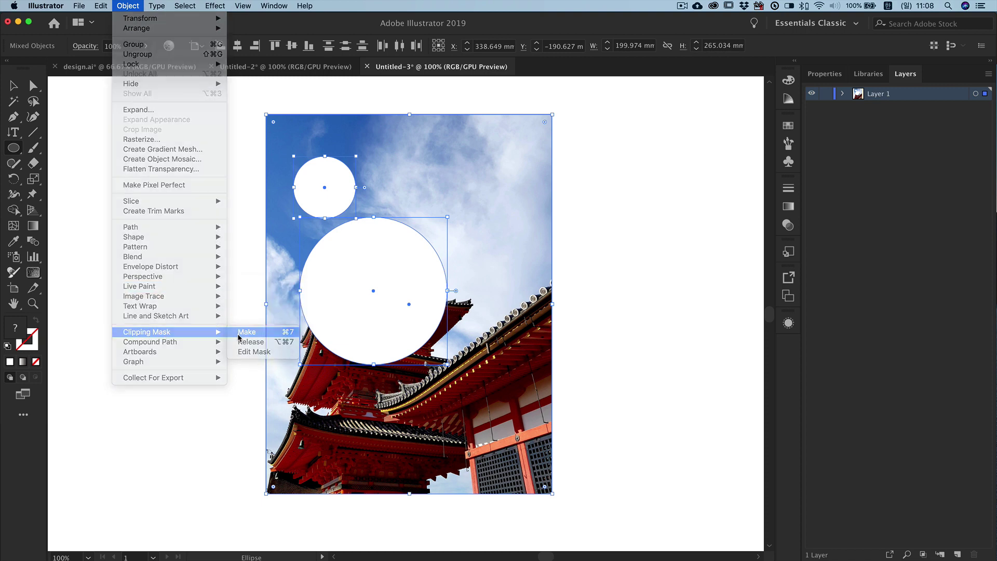
left_click(239, 334)
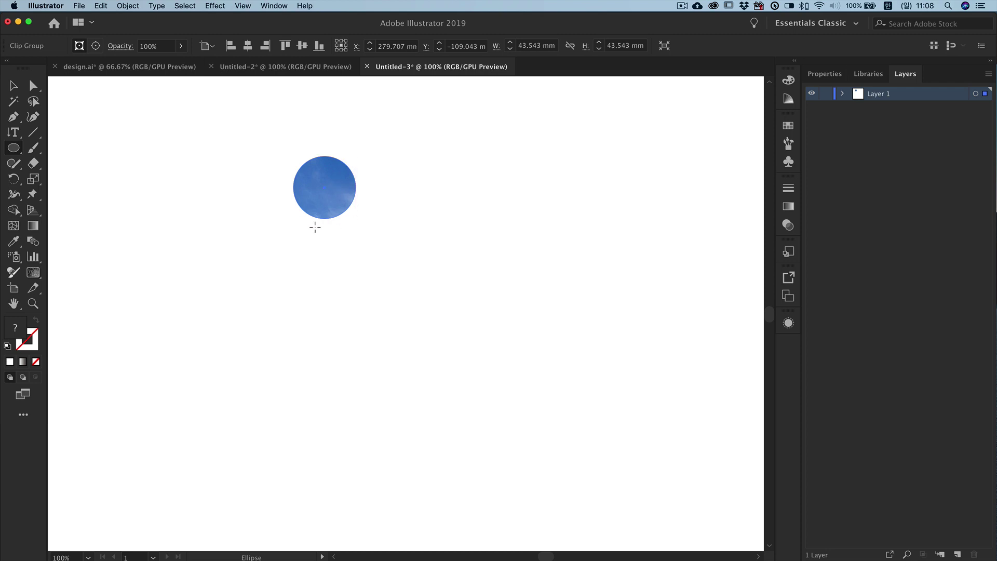
key("ctrl+z")
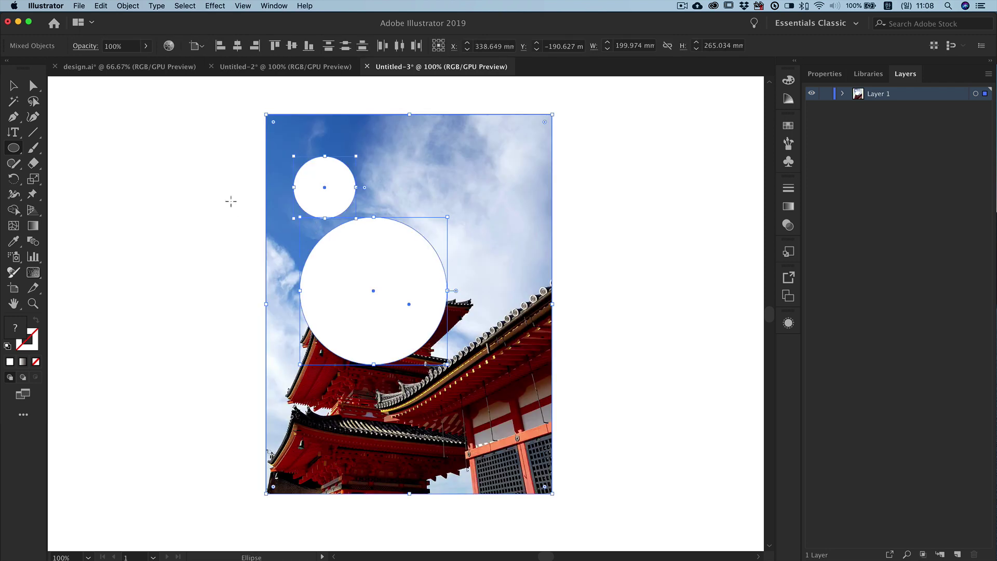
key("ctrl+shift+a")
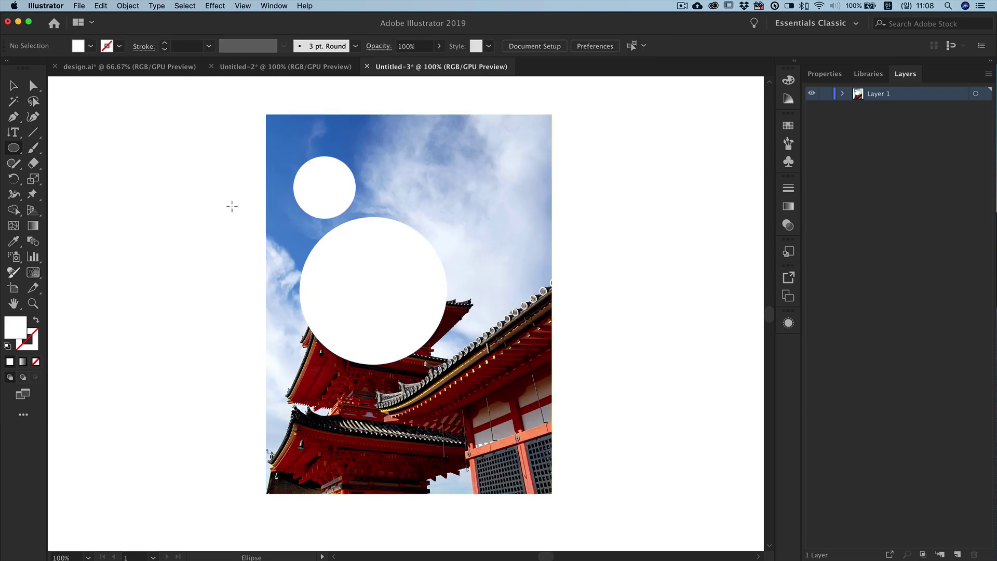
Delete the small circle and scatter varied-size white circles from the sky to the pagoda's base
left_click(321, 217, "ctrl")
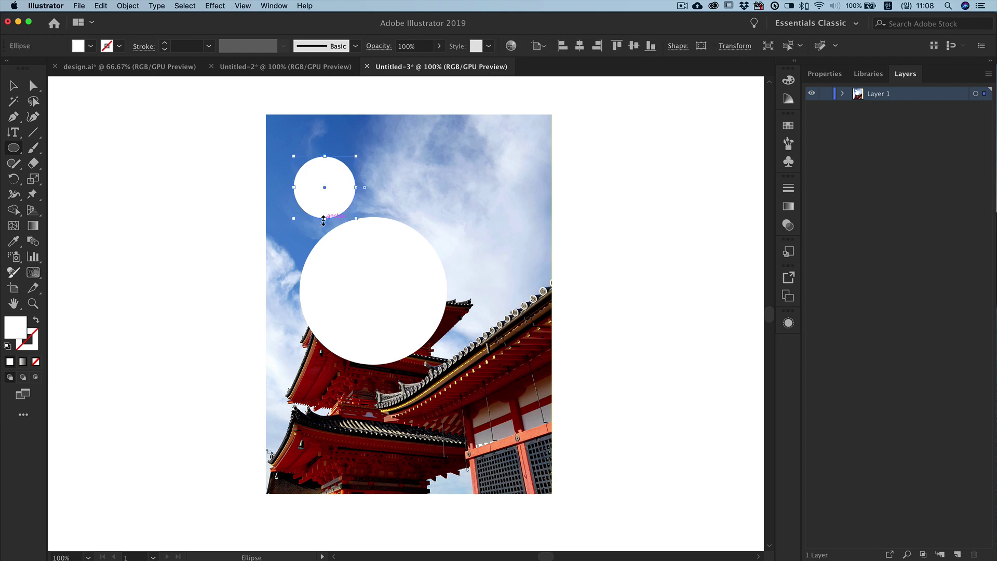
key("Delete")
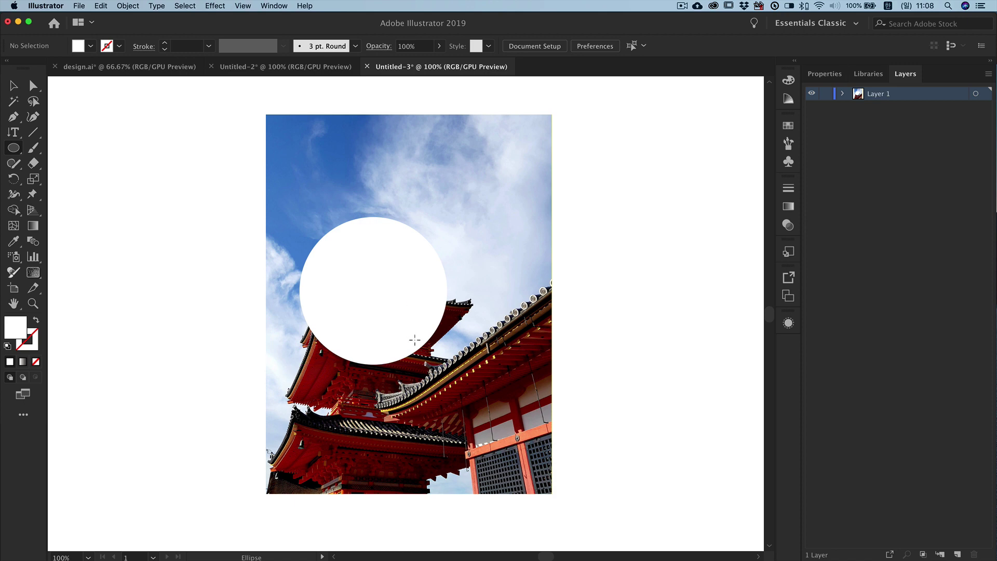
left_click_drag(387, 327, 463, 388)
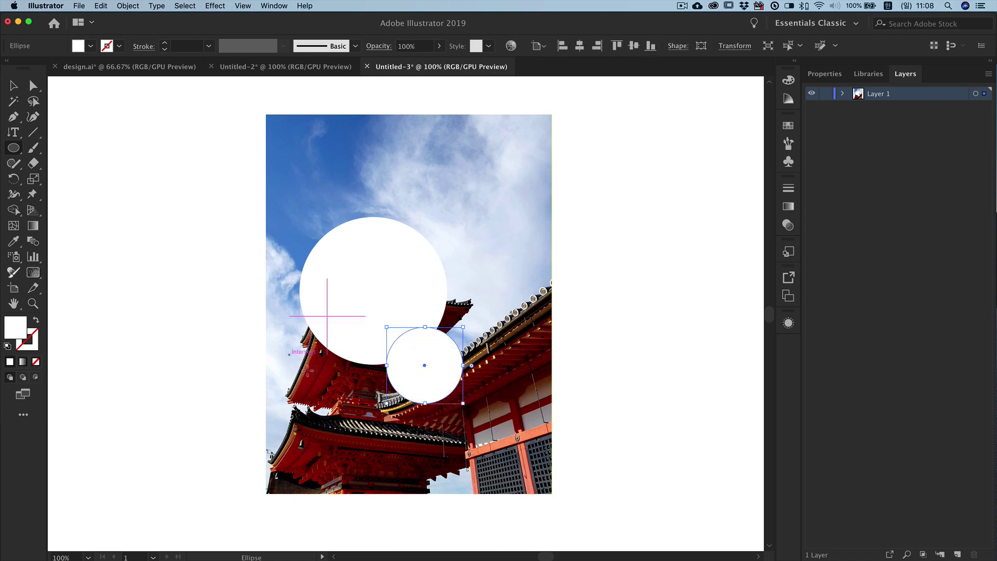
left_click_drag(289, 355, 343, 402)
mouse_move(295, 163)
left_mouse_down()
mouse_move(336, 205)
mouse_move(385, 230)
left_mouse_up()
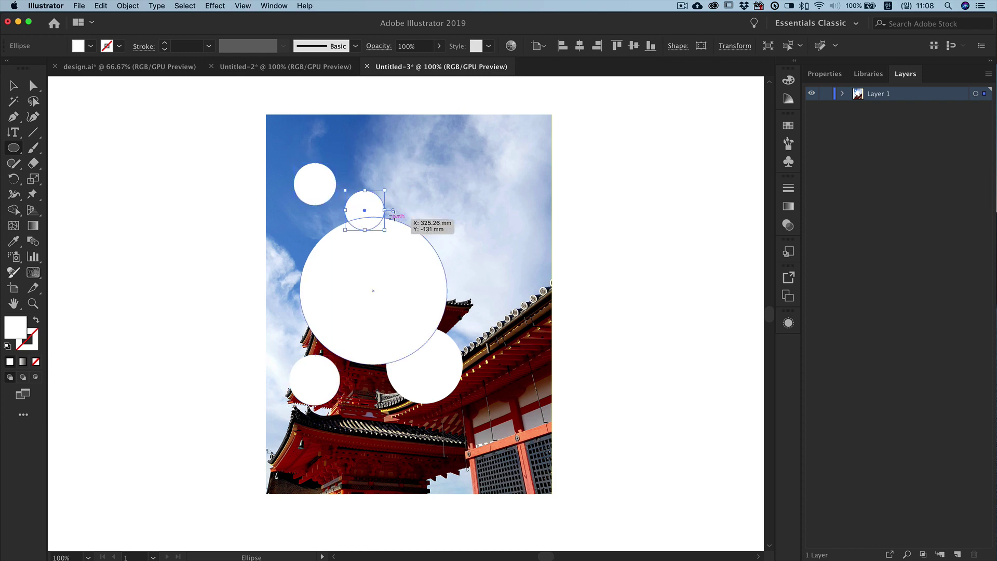
left_click_drag(336, 205, 279, 147)
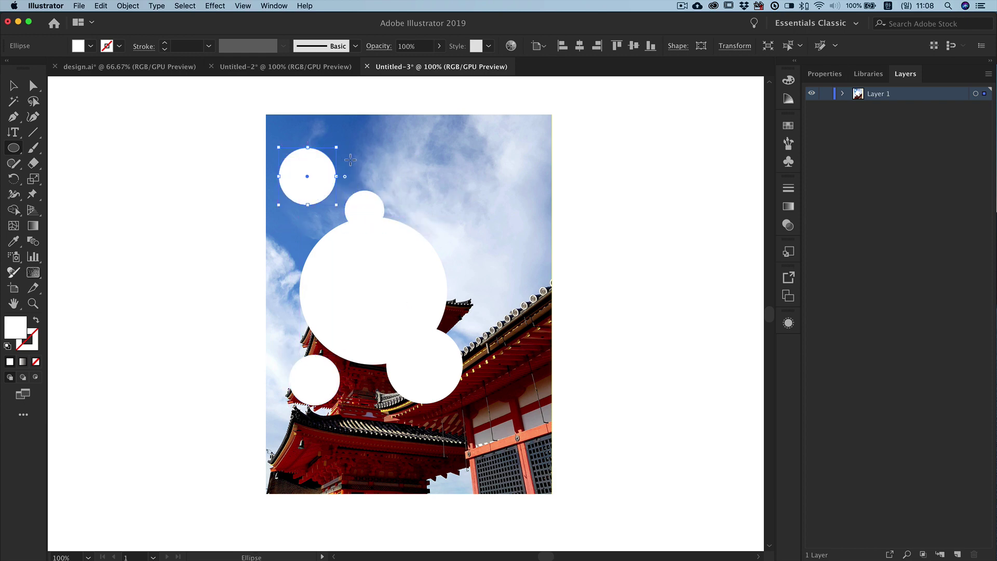
left_click_drag(365, 175, 365, 175)
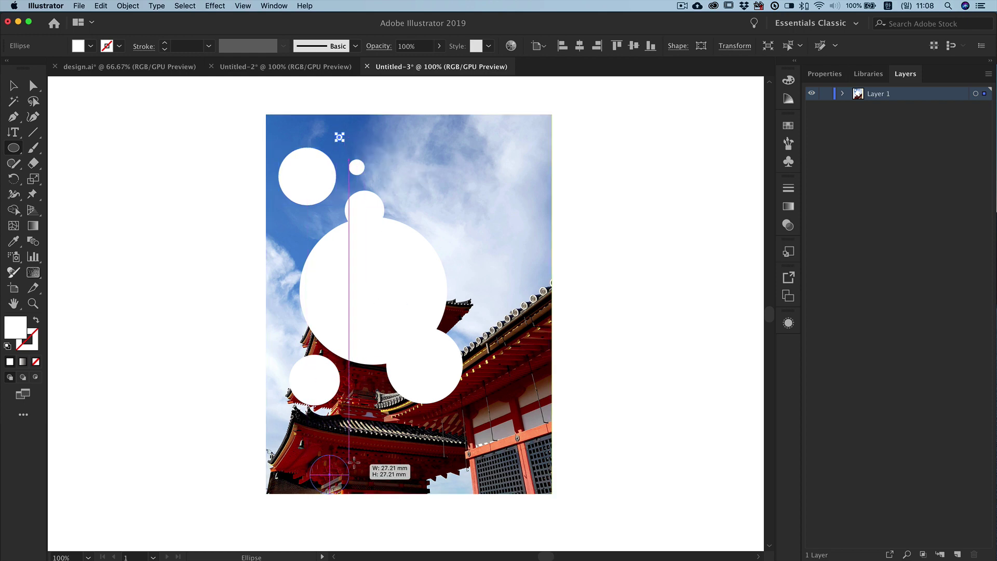
mouse_move(310, 493)
left_mouse_down()
mouse_move(387, 418)
mouse_move(381, 450)
left_mouse_up()
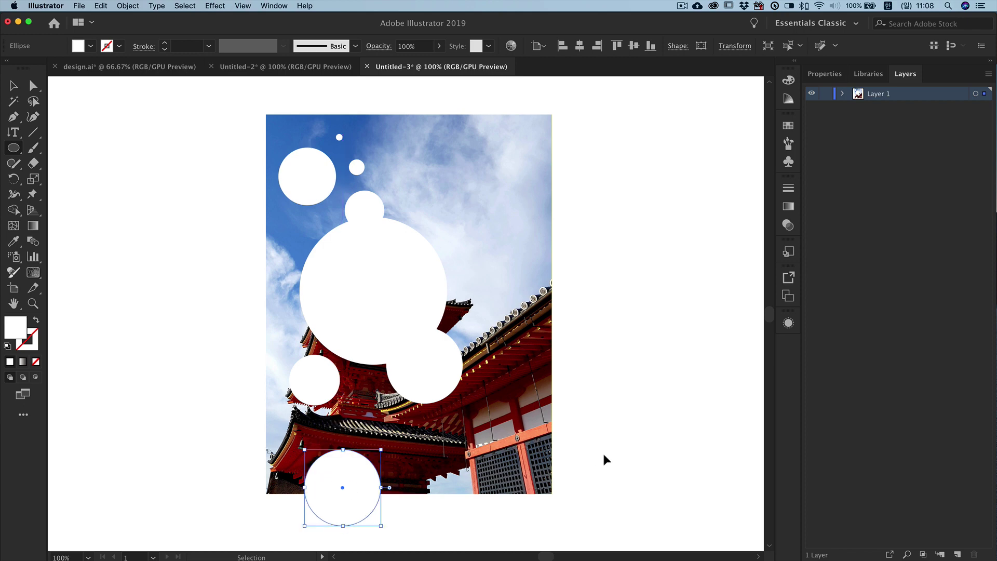
mouse_move(366, 410)
left_mouse_down()
mouse_move(369, 389)
mouse_move(348, 418)
left_mouse_up()
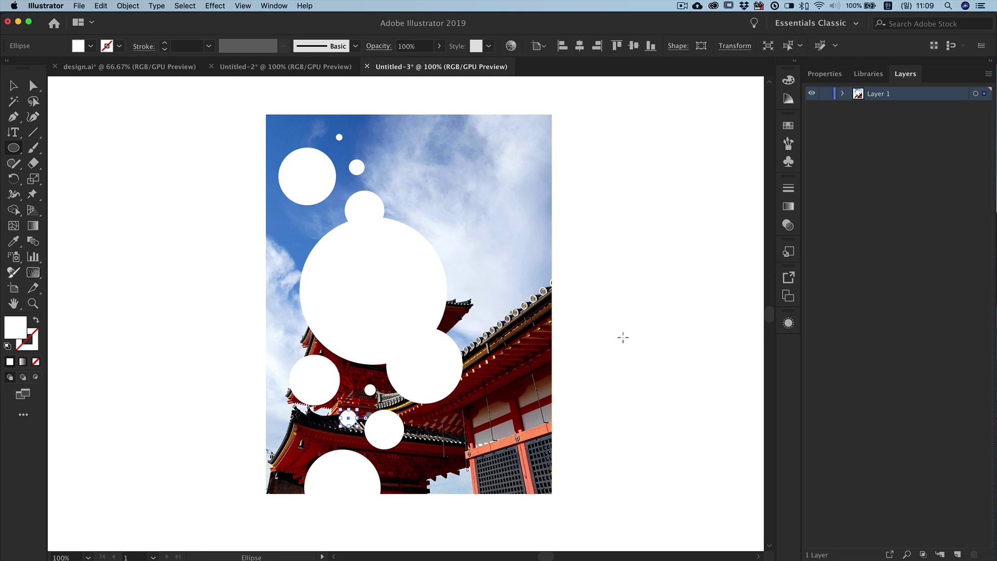
mouse_move(483, 307)
left_mouse_down()
mouse_move(468, 296)
mouse_move(469, 305)
left_mouse_up()
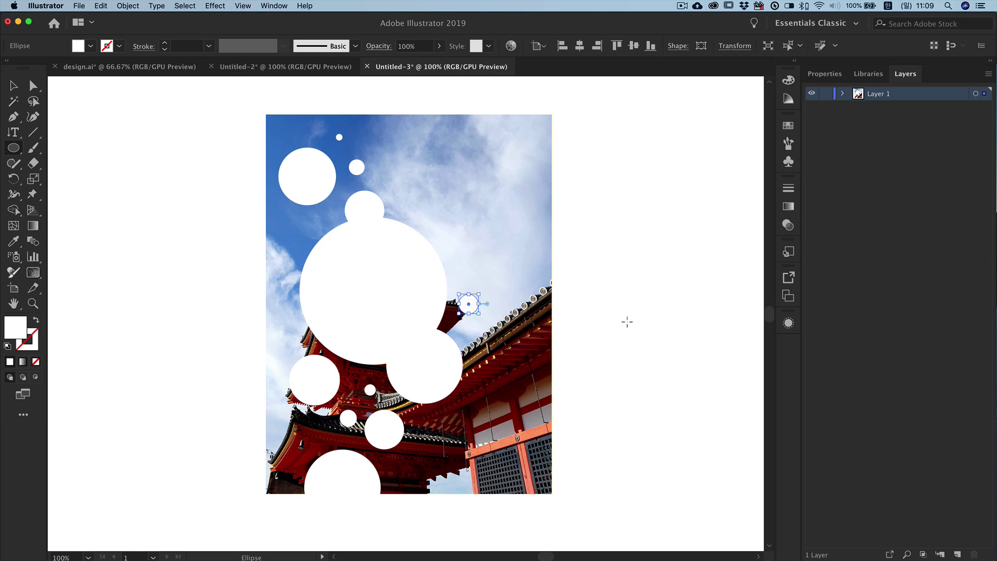
Shift-select every scattered white circle on the pagoda photo
left_click(405, 239, "super")
left_click(371, 203, "shift+super")
left_click(312, 180, "shift+super")
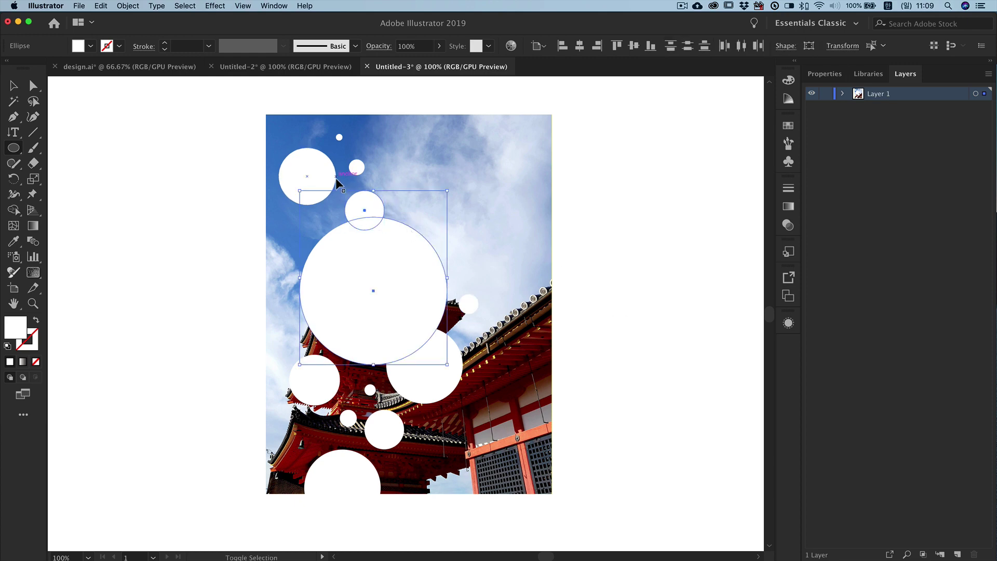
left_click(339, 136, "shift+super")
left_click(468, 306, "shift+super")
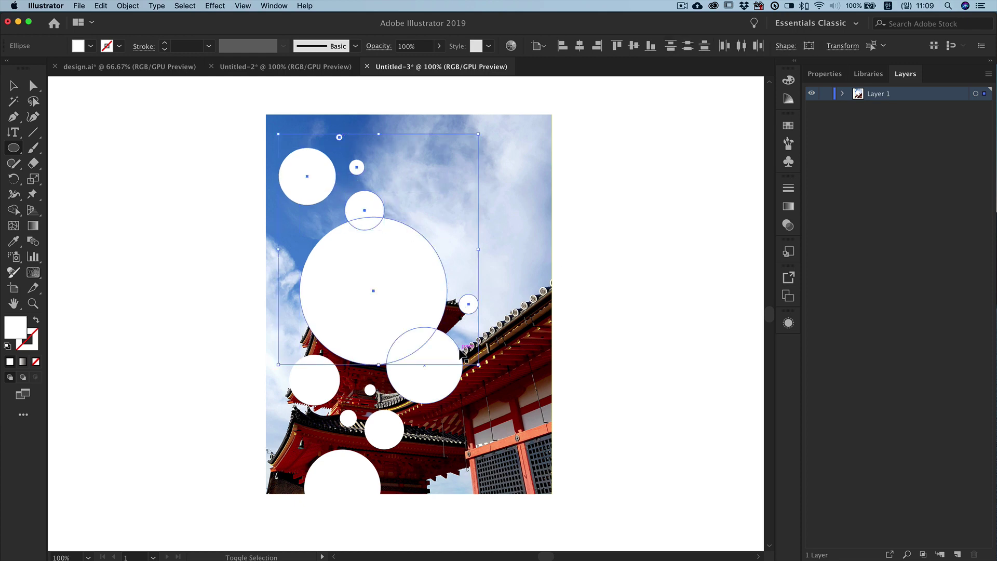
left_click(423, 364, "shift+super")
left_click(370, 390, "shift+super")
left_click(384, 429, "shift+super")
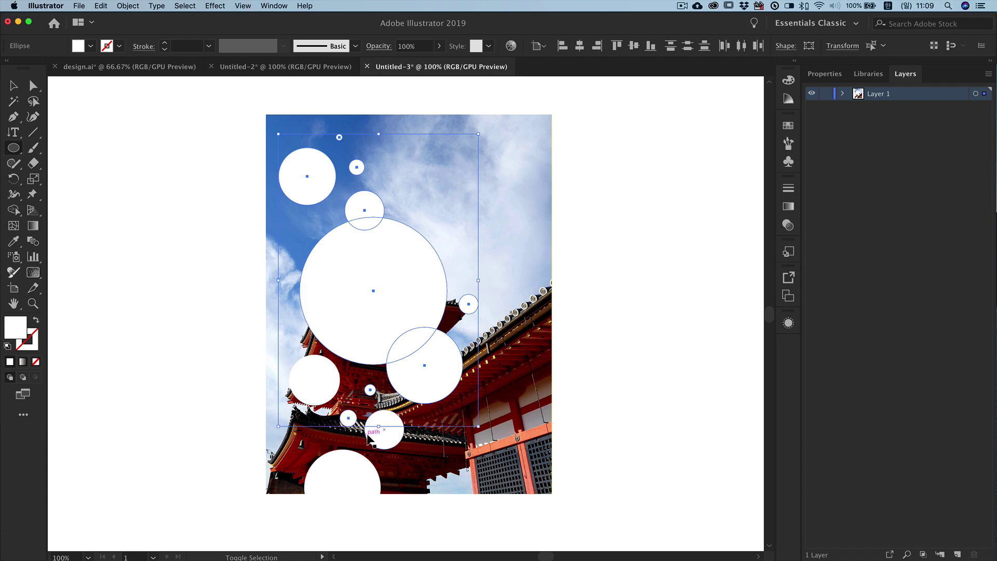
left_click(347, 418, "shift+super")
left_click(334, 400, "shift+super")
left_click(374, 472, "shift+super")
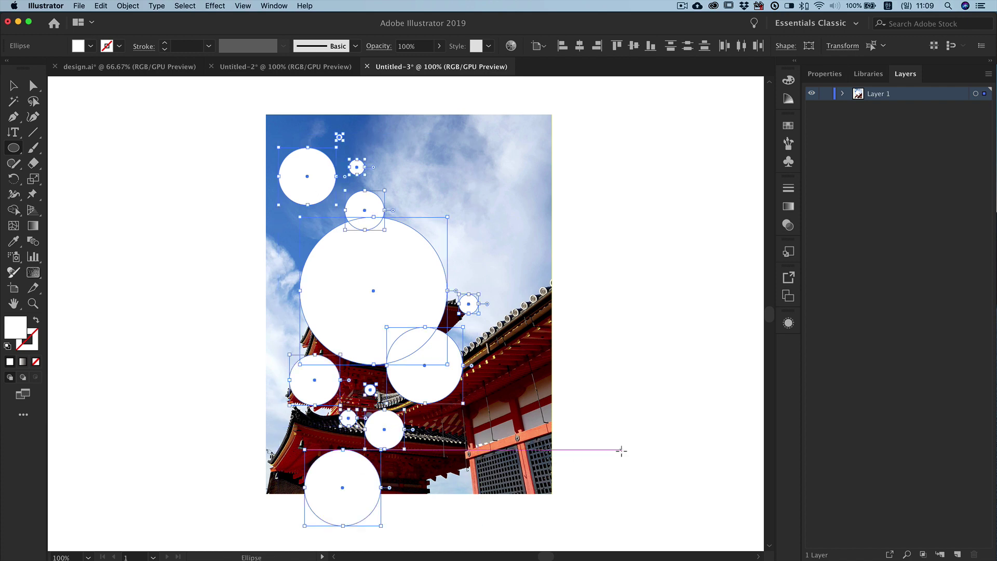
Unite the selected circles into one shape with Pathfinder
left_click(274, 6)
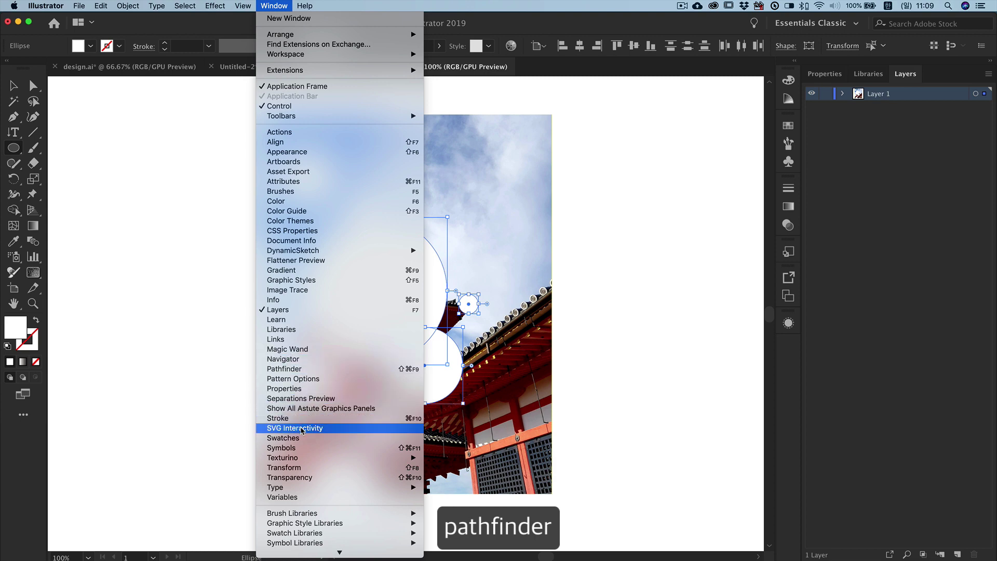
left_click(284, 369)
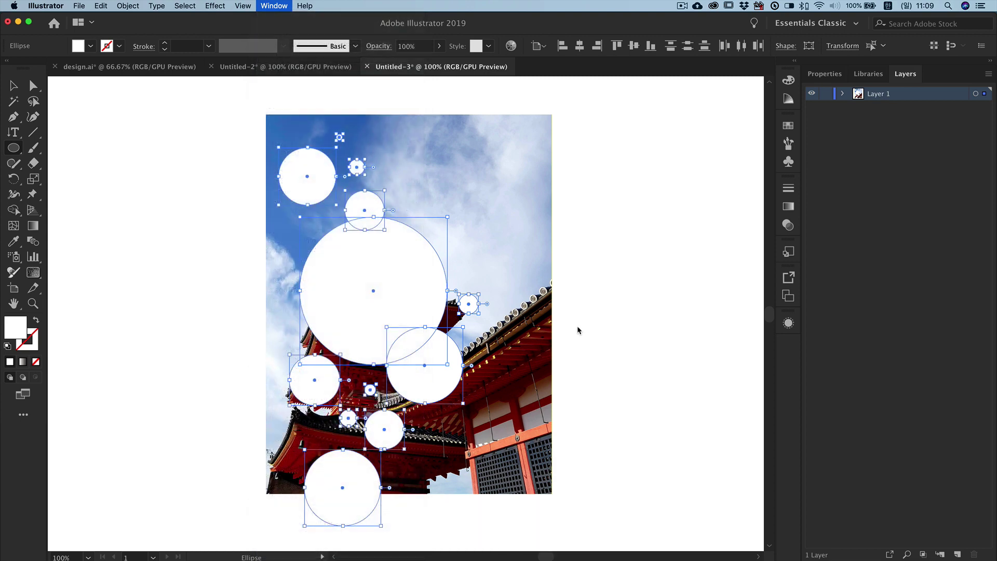
left_click(642, 154)
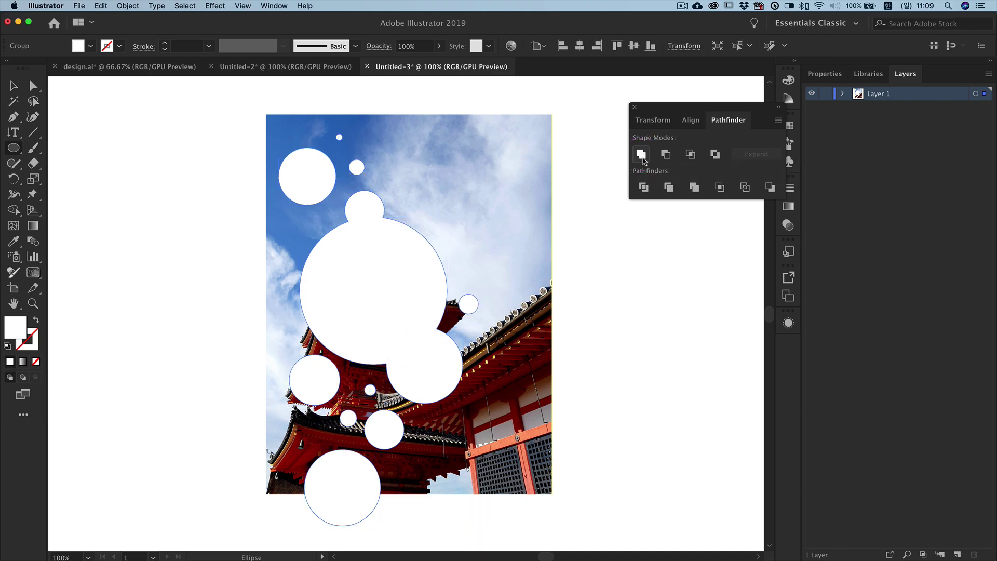
left_click(128, 6)
mouse_move(149, 342)
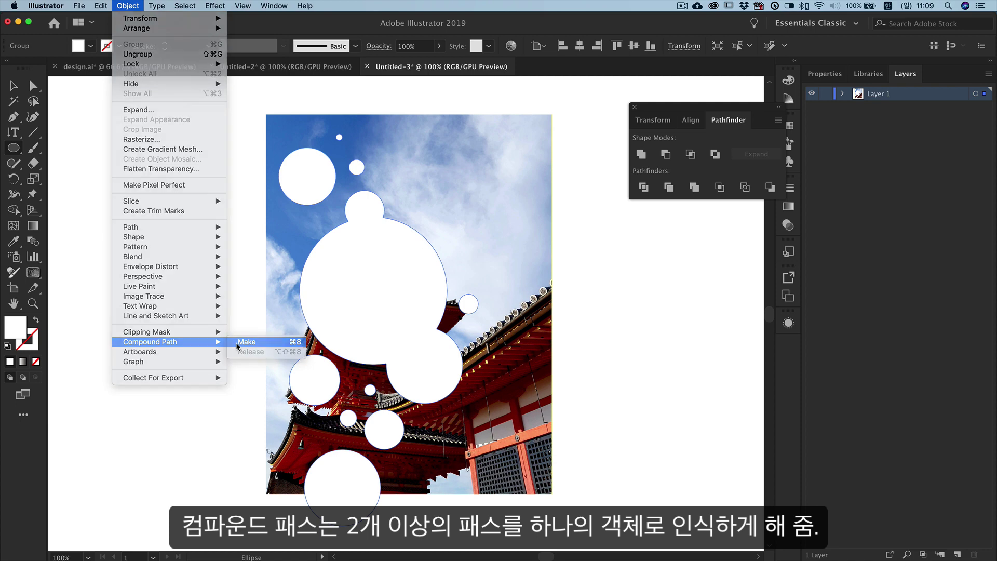
Make the circles a compound path and clip the pagoda photo inside it
left_click(236, 344)
key("super+a")
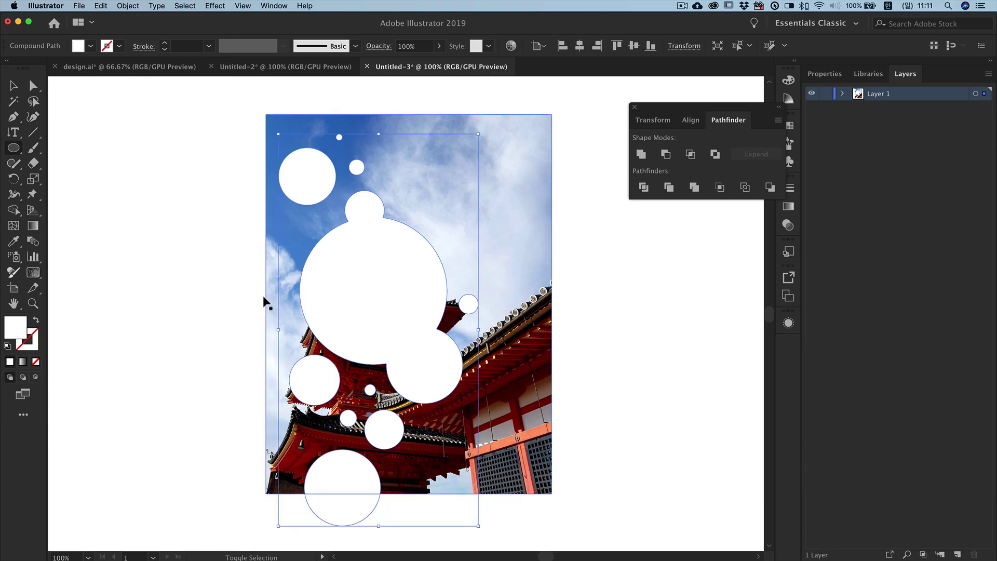
left_click(132, 5)
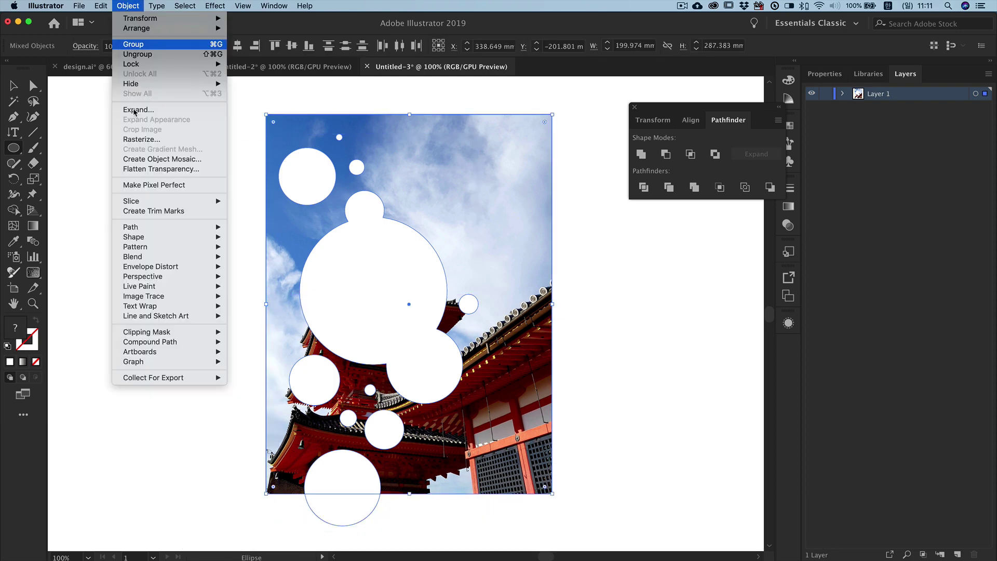
left_click(244, 334)
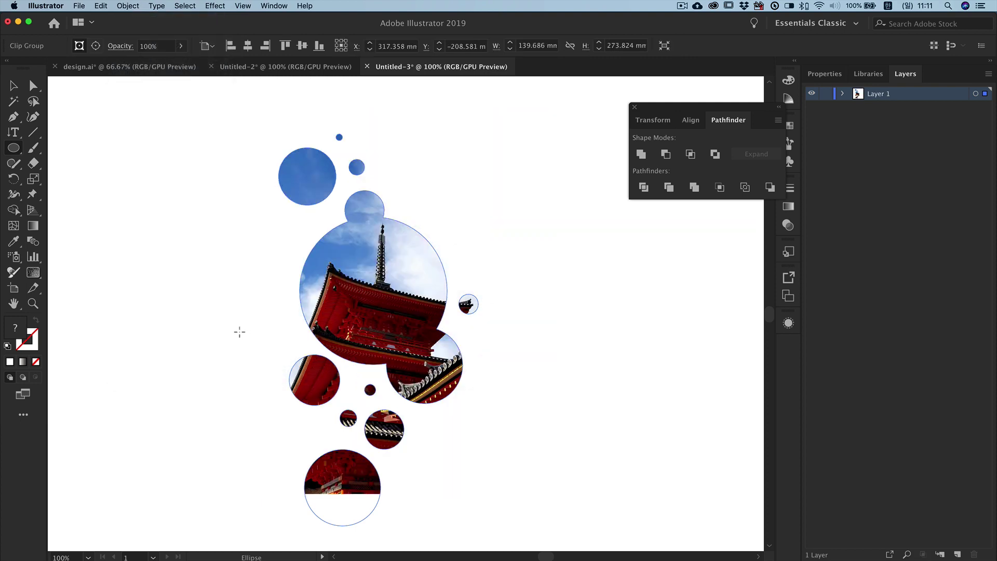
Deselect the clipped photo and switch to the Rectangle tool
key("v")
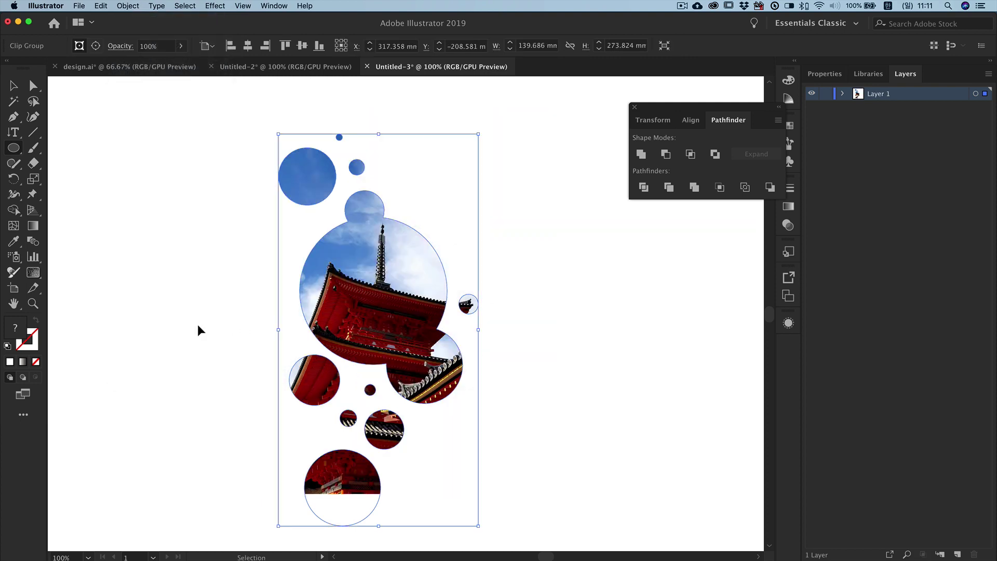
left_click(198, 325)
key("l")
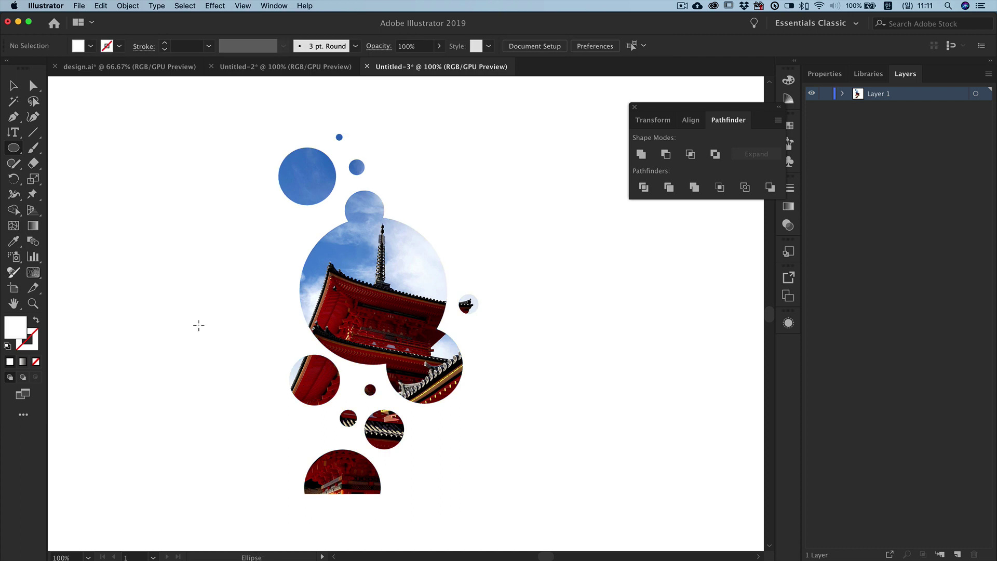
key("m")
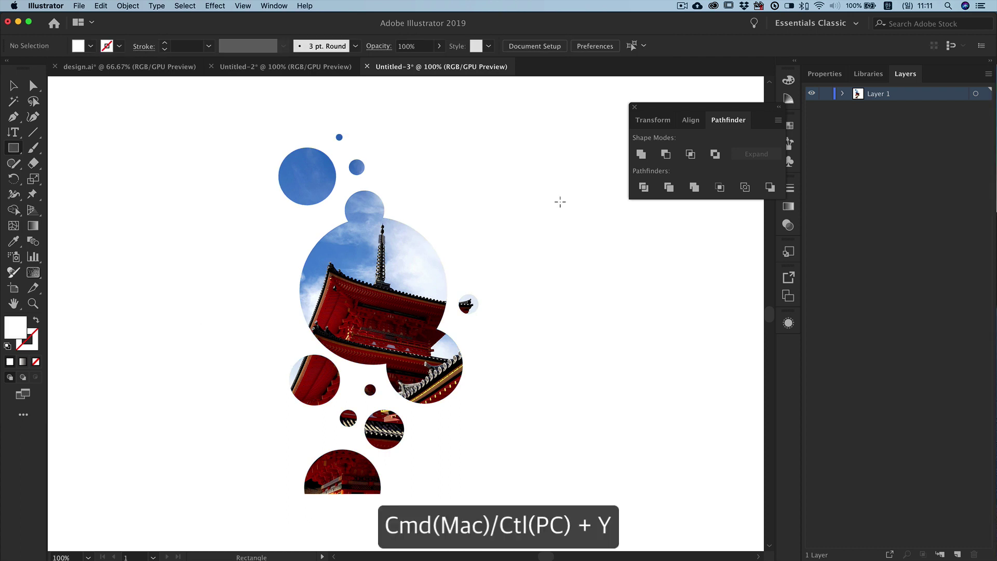
Draw a rectangle covering the whole artboard in Outline view
key("ctrl+y")
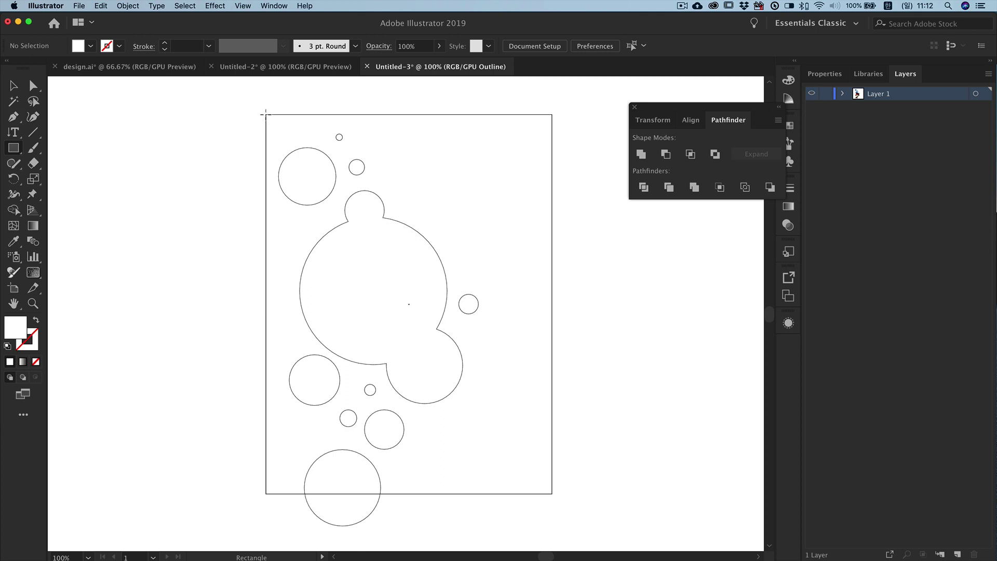
left_click_drag(265, 113, 552, 493)
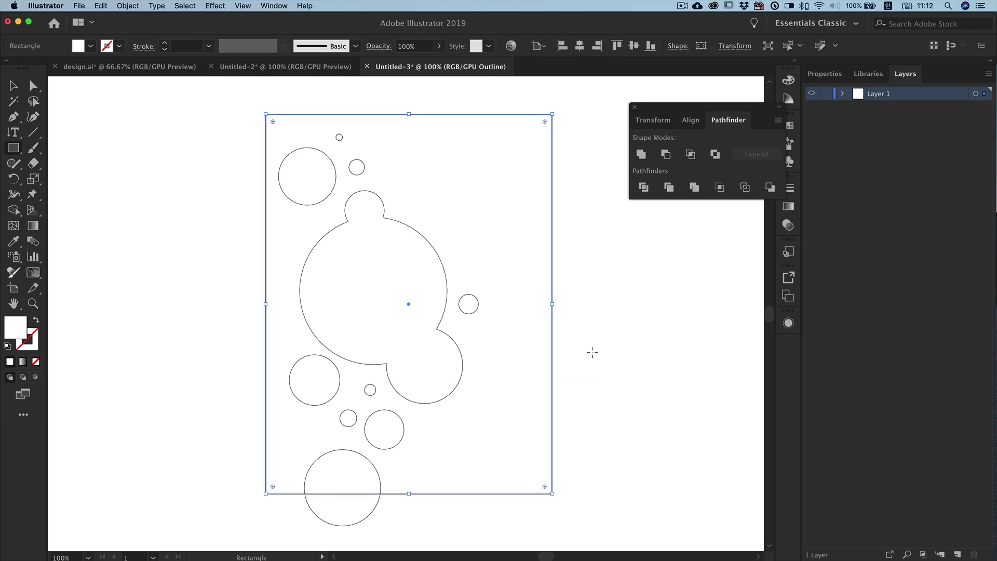
key("super+y")
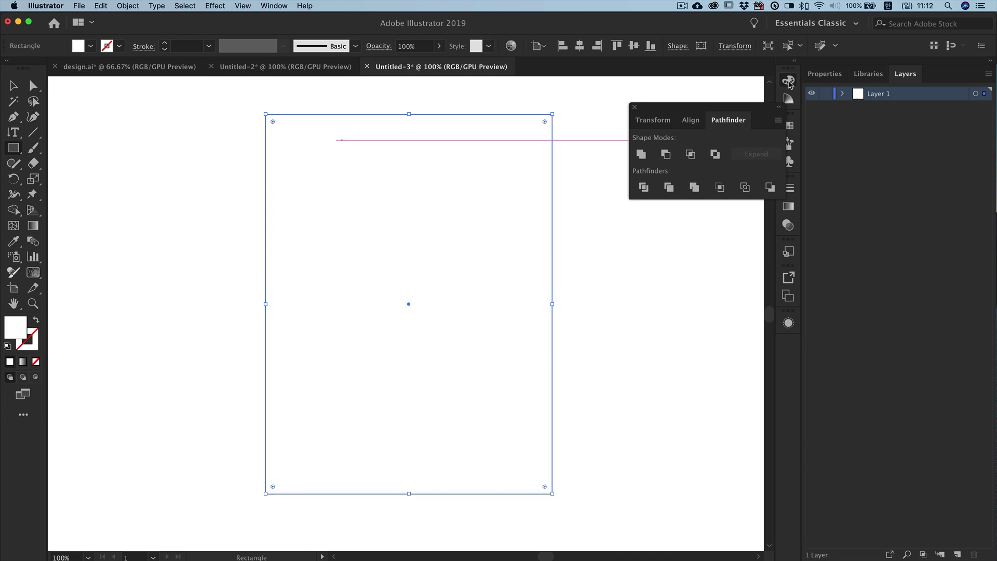
Fill the rectangle with yellow #f9ff17
left_click(787, 100)
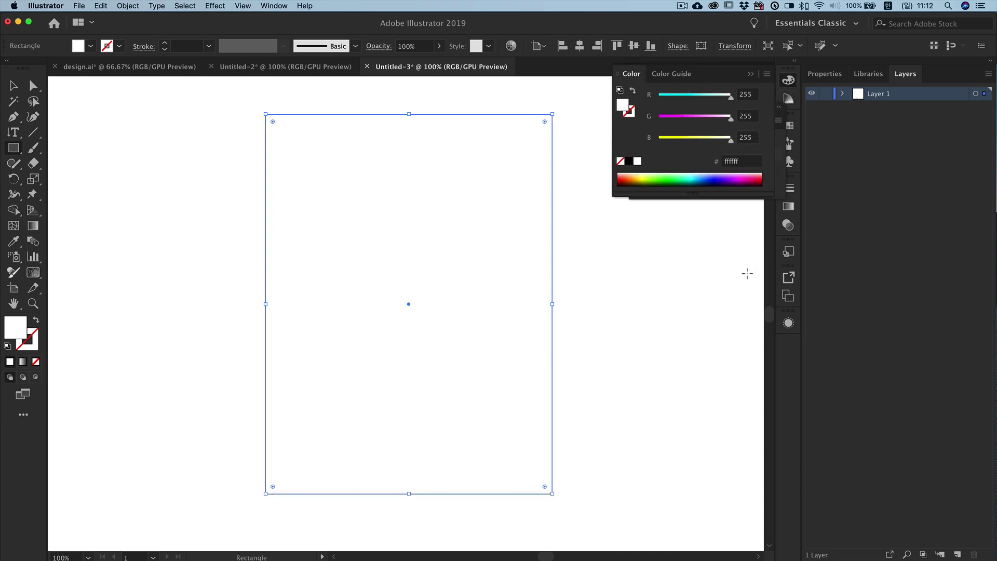
left_click(748, 163)
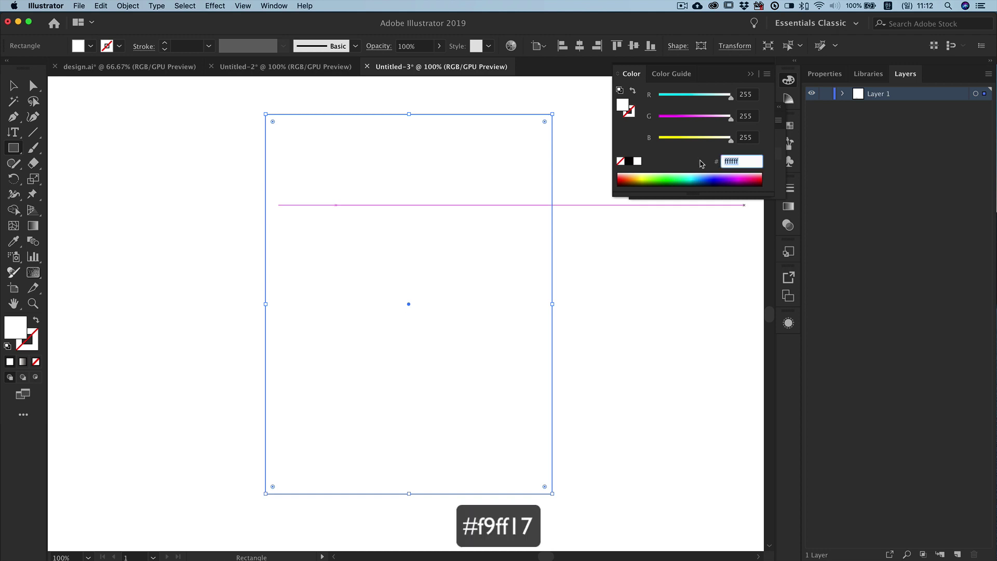
type("f9ff17")
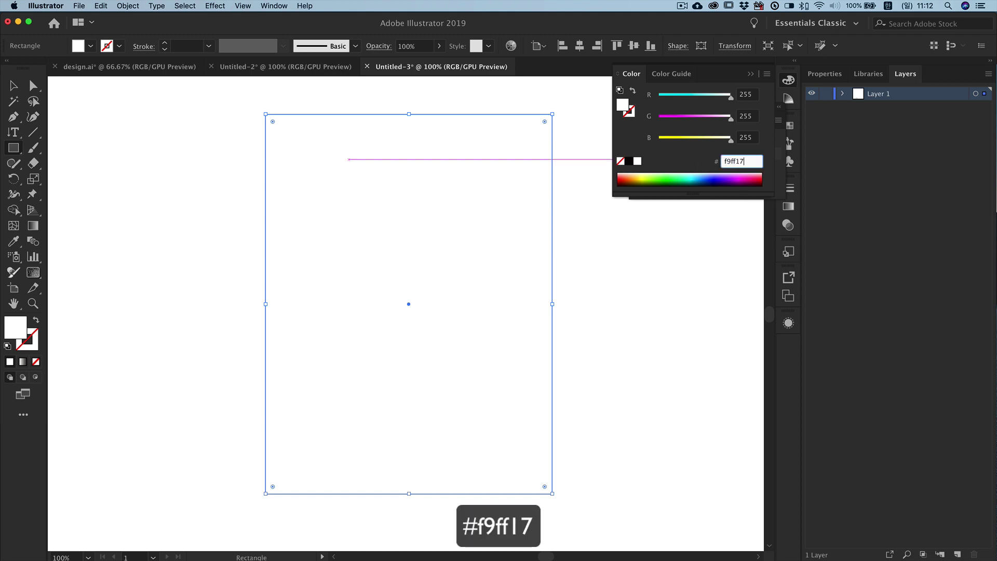
key("Return")
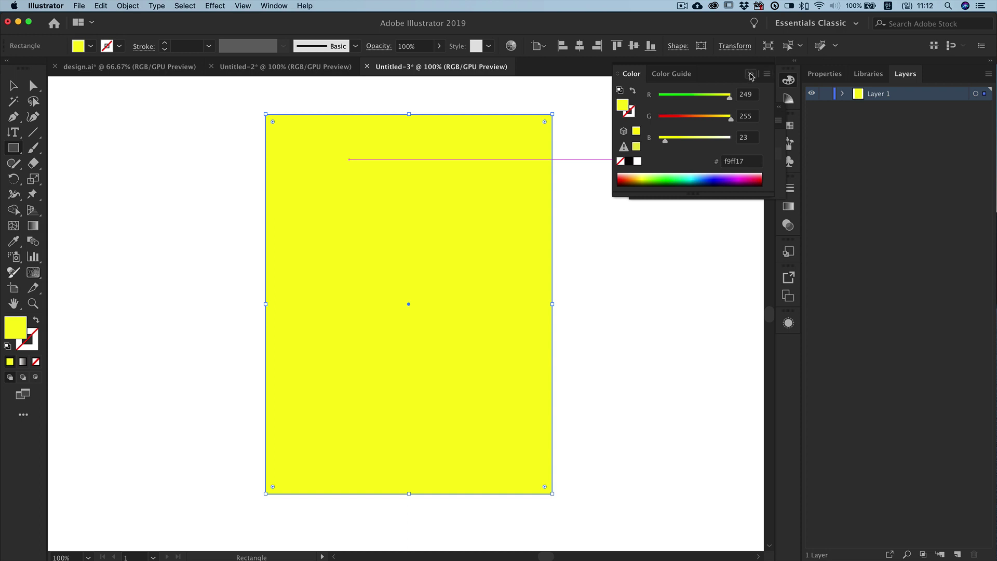
left_click(751, 75)
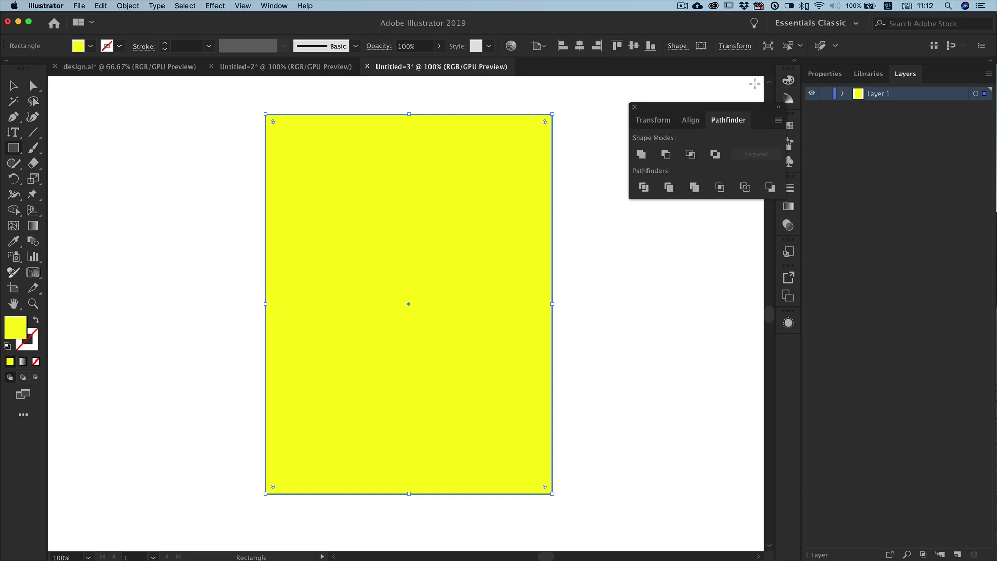
Send the yellow rectangle behind the circle-clipped pagoda photo and deselect it
left_click(635, 109)
key("super+bracketleft")
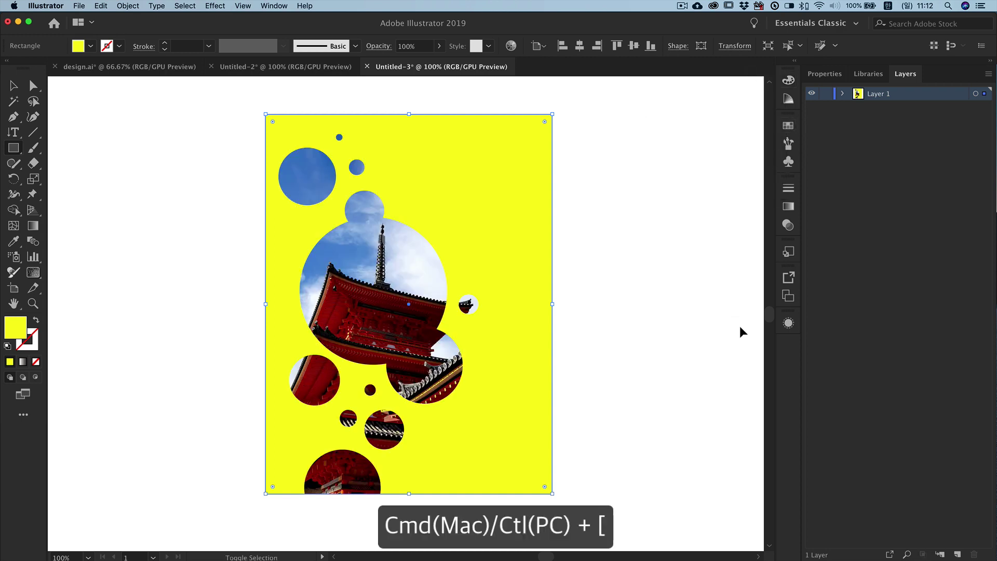
key("v")
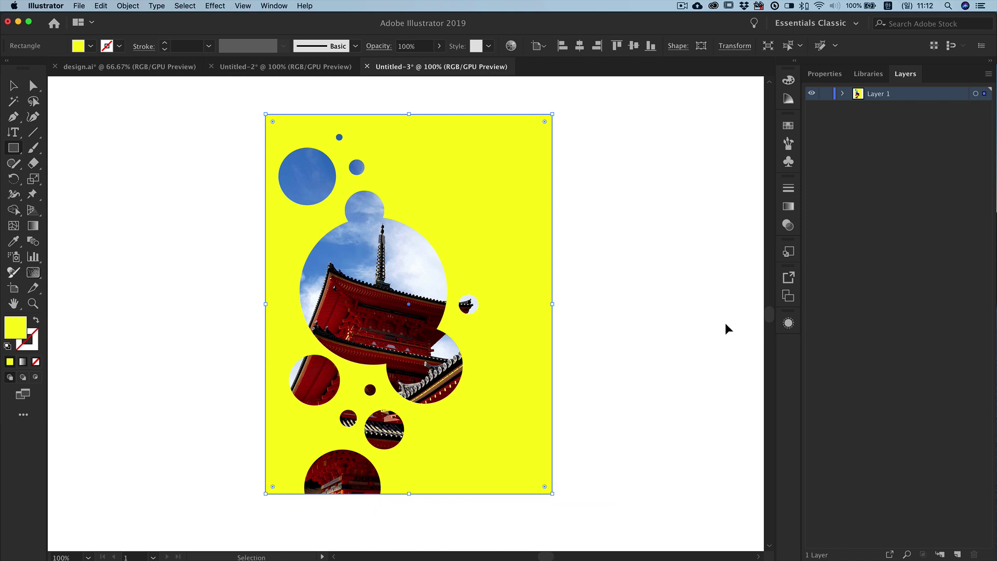
left_click(725, 322)
Draw a circle right of the poster and copy it into three overlapping circles
mouse_move(663, 292)
left_mouse_down()
mouse_move(506, 293)
mouse_move(516, 293)
left_mouse_up()
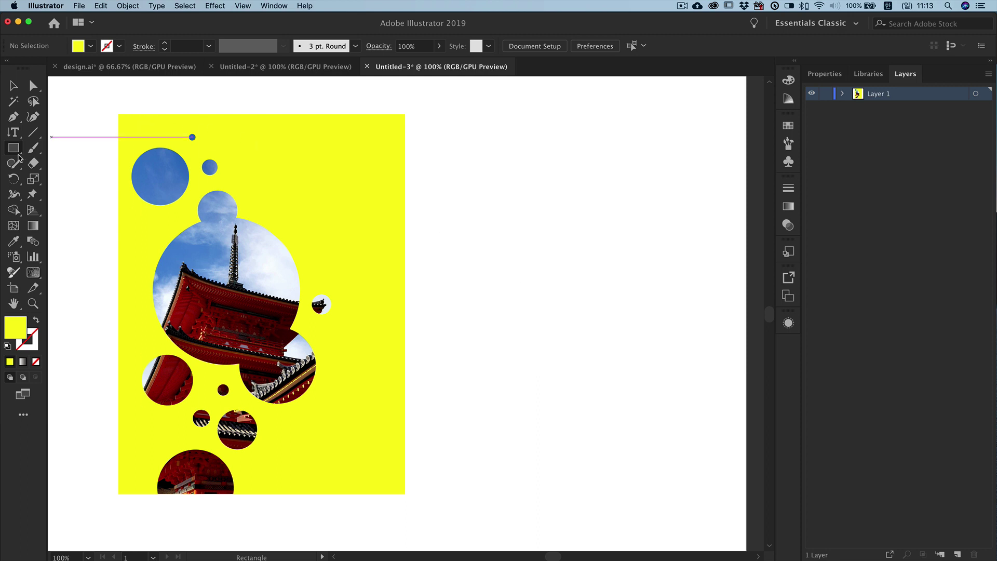
left_click_drag(14, 150, 73, 178)
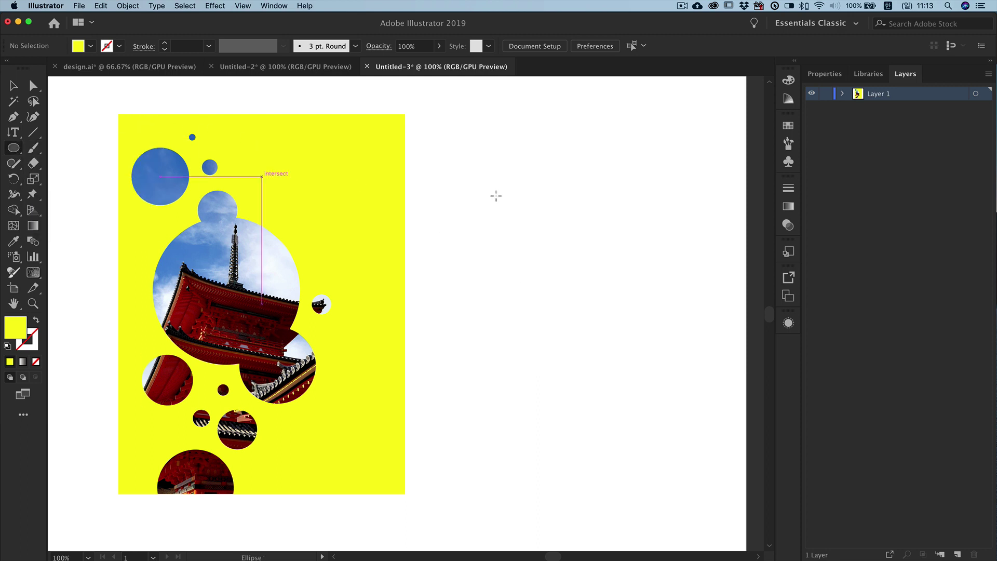
left_click_drag(450, 191, 539, 279)
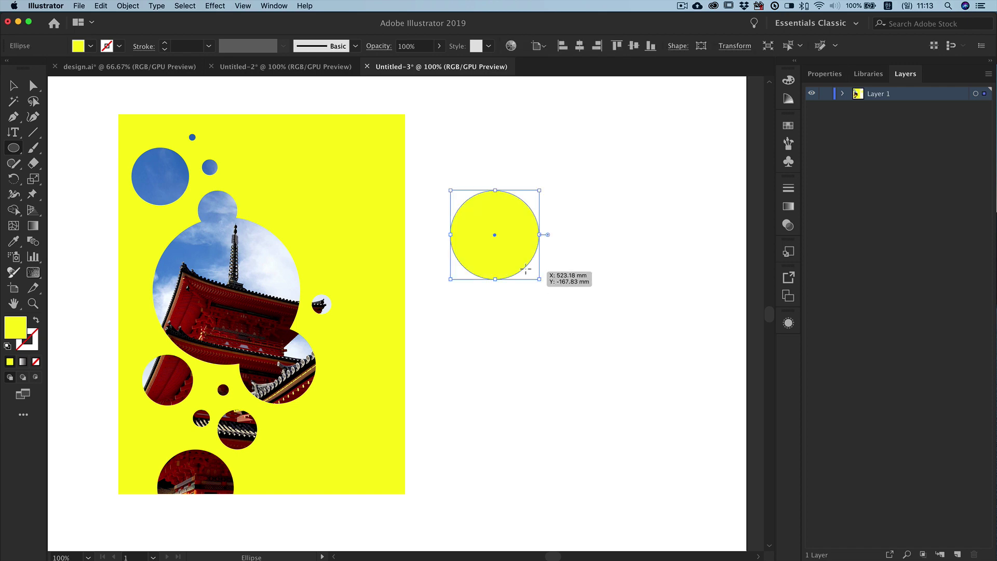
mouse_move(495, 235)
left_mouse_down()
mouse_move(545, 235)
mouse_move(552, 256)
mouse_move(492, 300)
left_mouse_up()
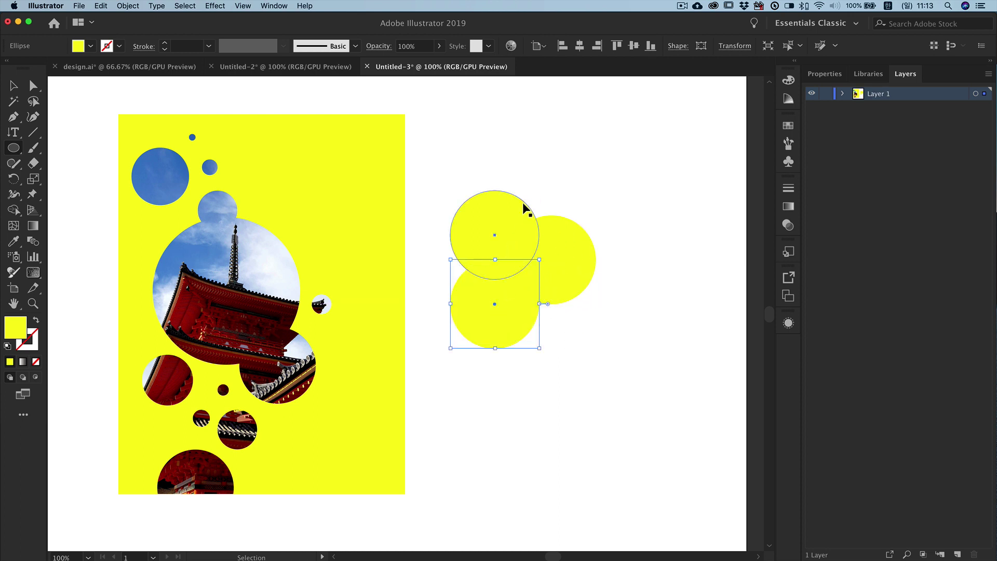
Colour the top-left circle magenta, the right one blue and the lower one bright green
left_click(523, 202)
left_click(788, 81)
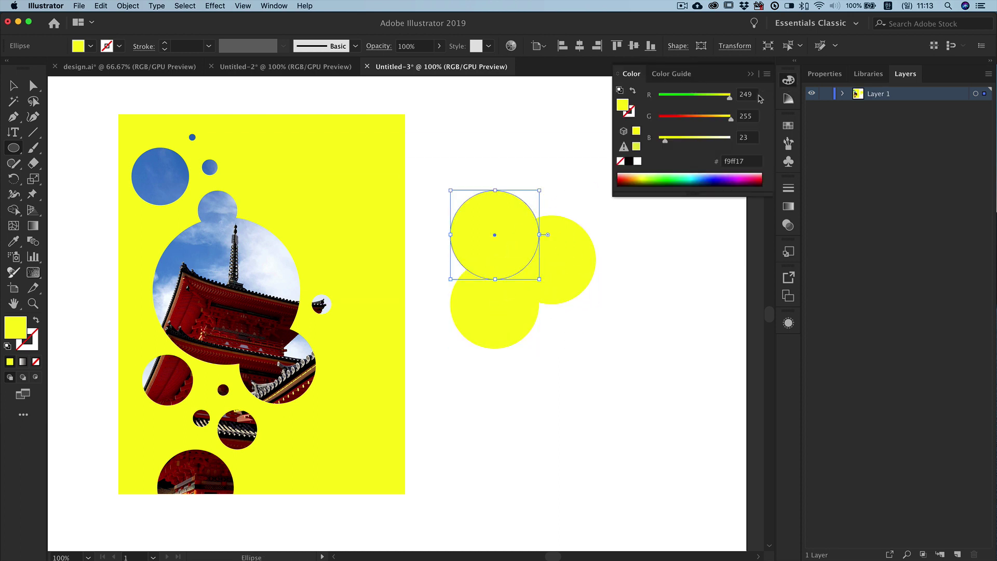
left_click(749, 175)
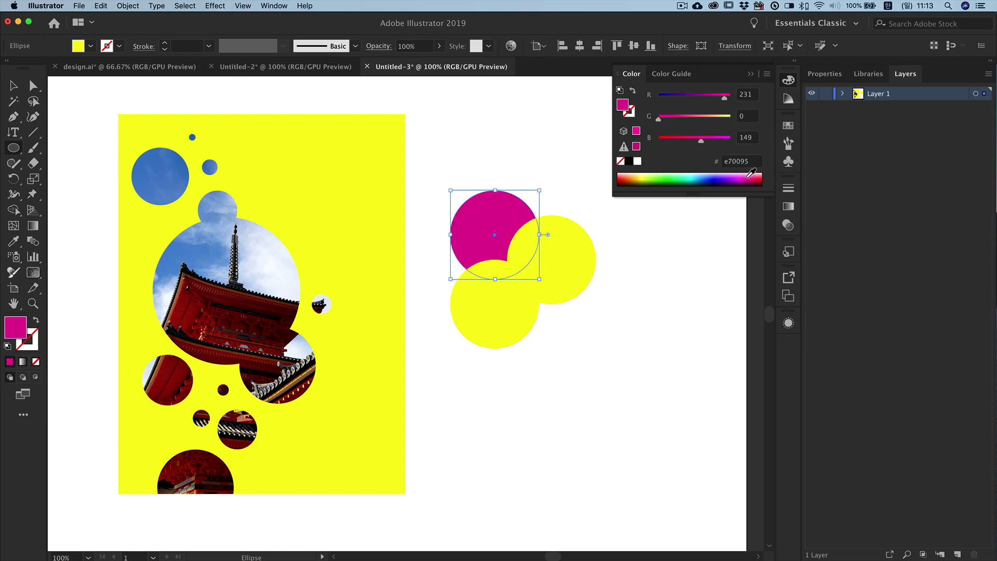
left_click(586, 234)
left_click(711, 177)
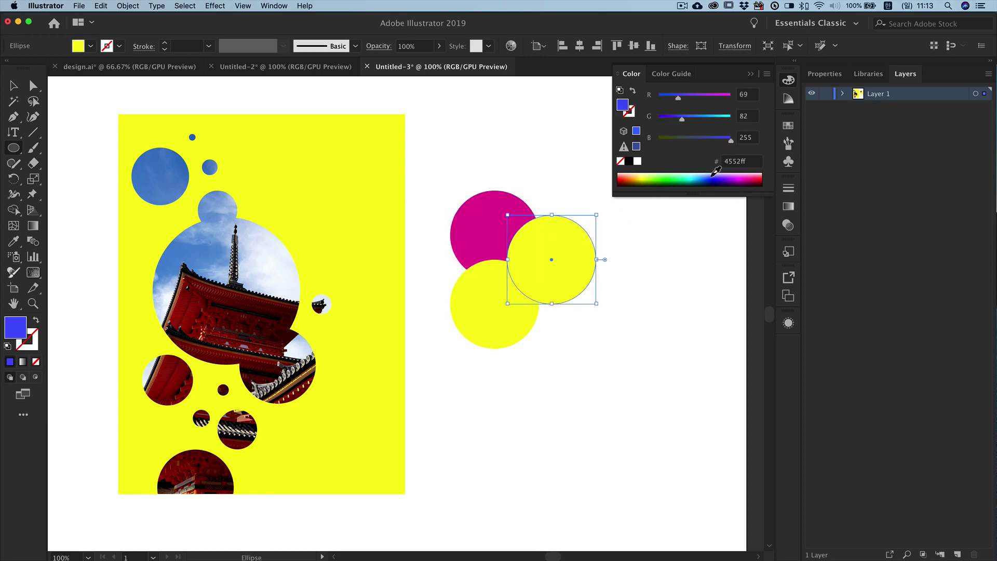
left_click(532, 325)
left_click(669, 175)
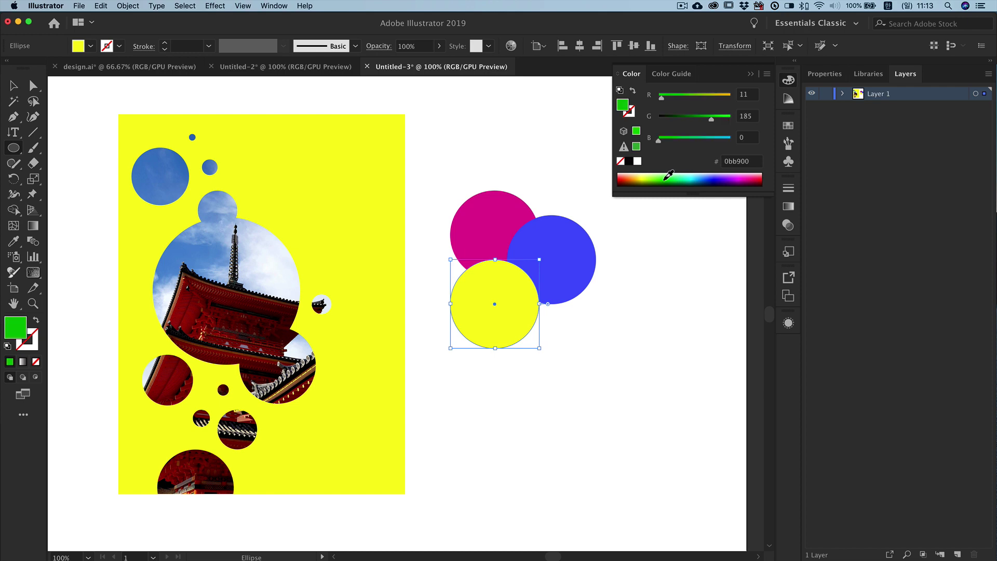
left_click_drag(669, 175, 673, 174)
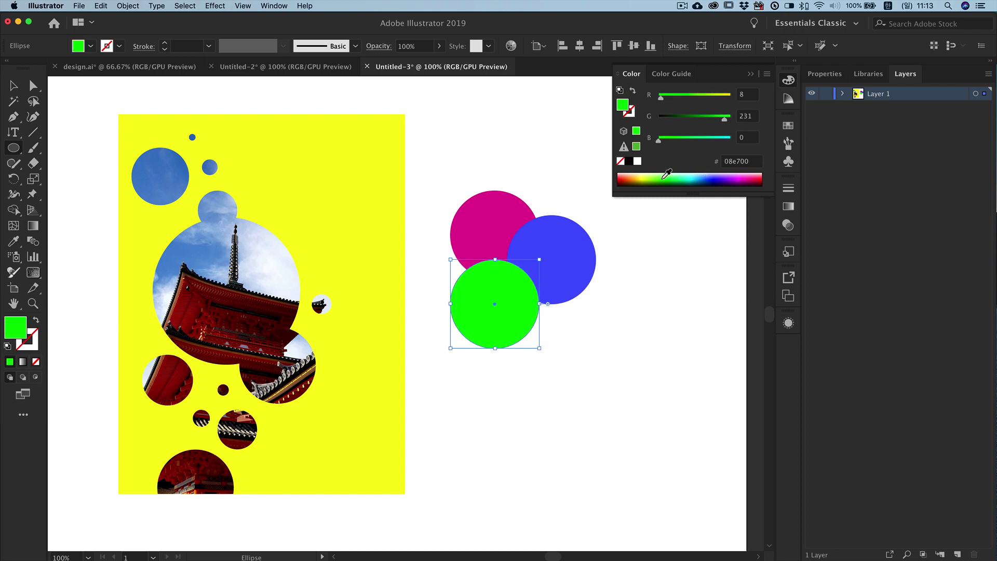
left_click(566, 161, "super")
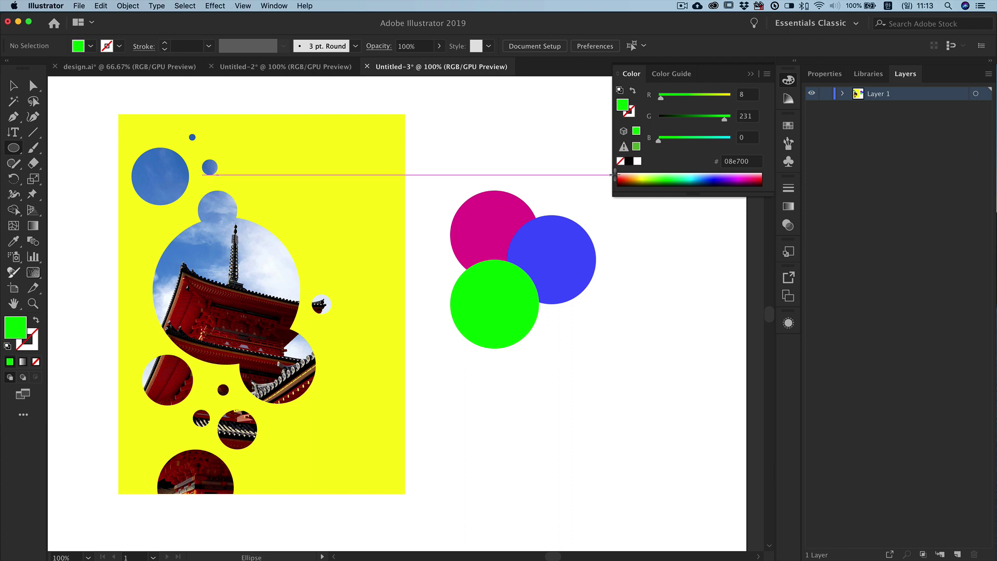
left_click(750, 73)
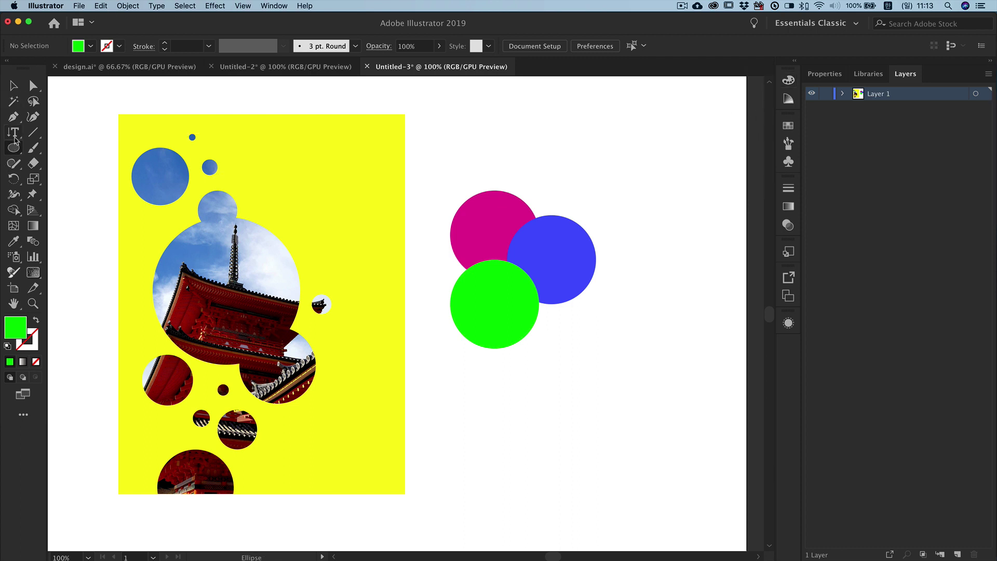
Create an S text object beside the circles and enlarge it to about 110 pt
left_click_drag(14, 138, 62, 132)
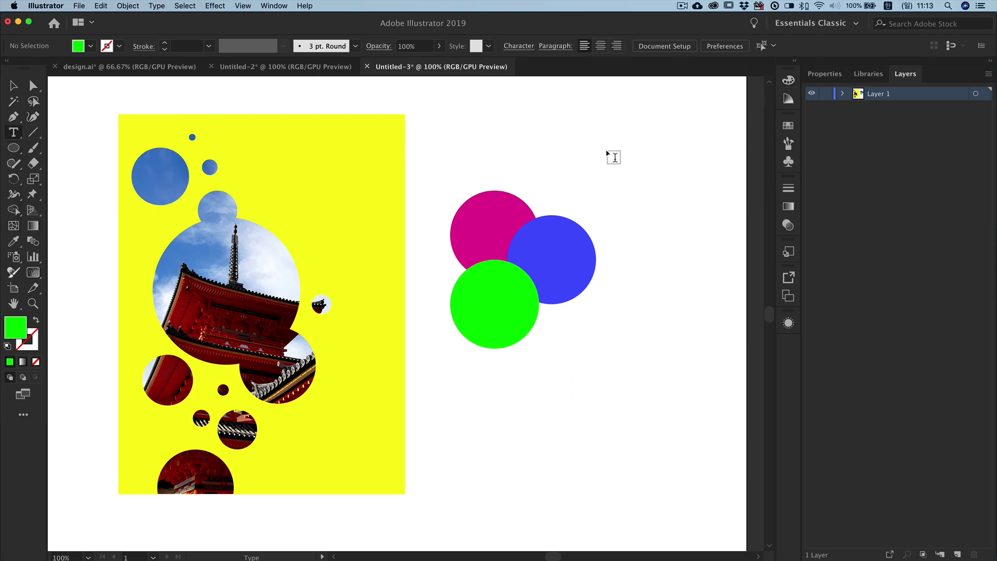
left_click(628, 186)
type("s")
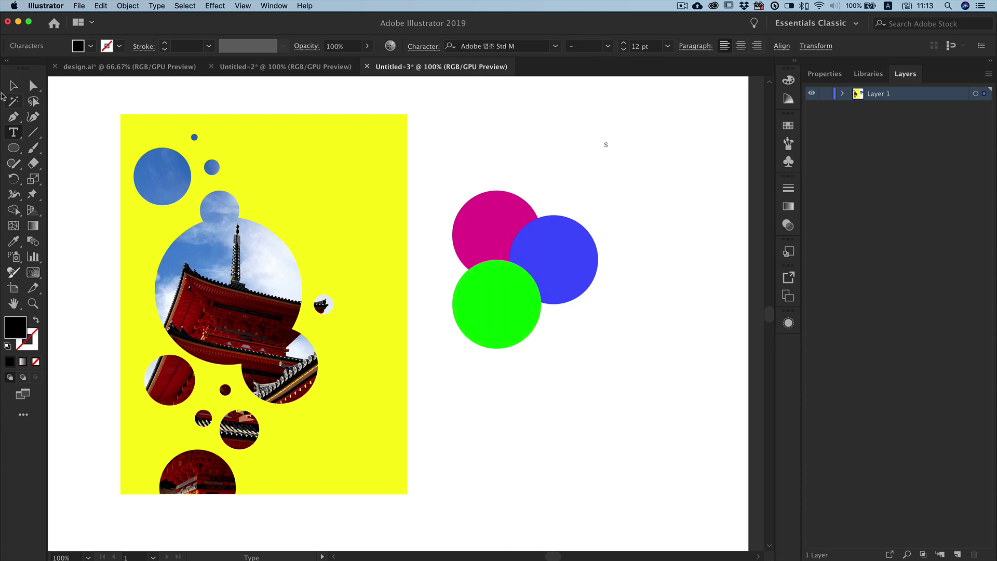
left_click(14, 87)
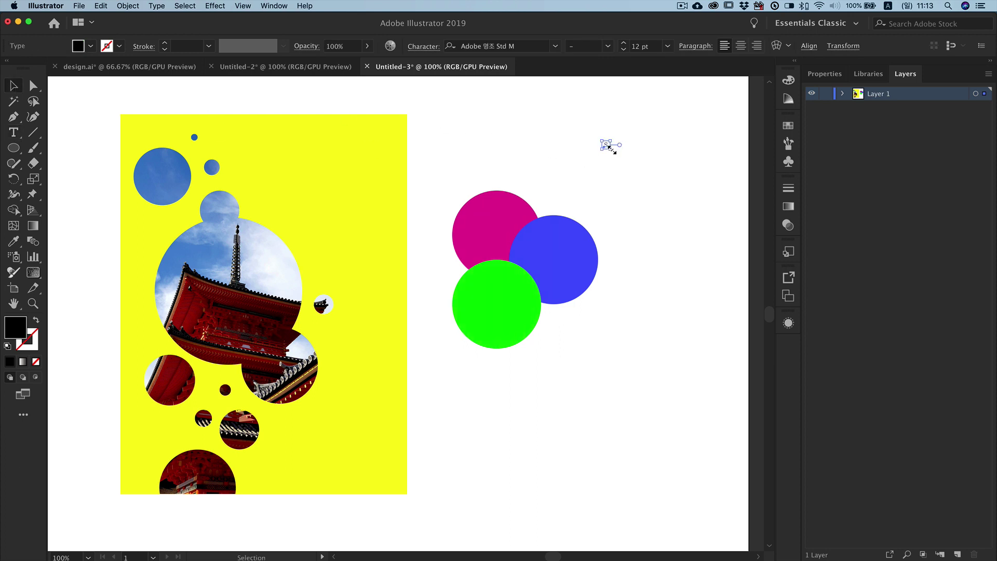
mouse_move(609, 147)
left_mouse_down()
mouse_move(714, 280)
mouse_move(679, 245)
mouse_move(690, 238)
left_mouse_up()
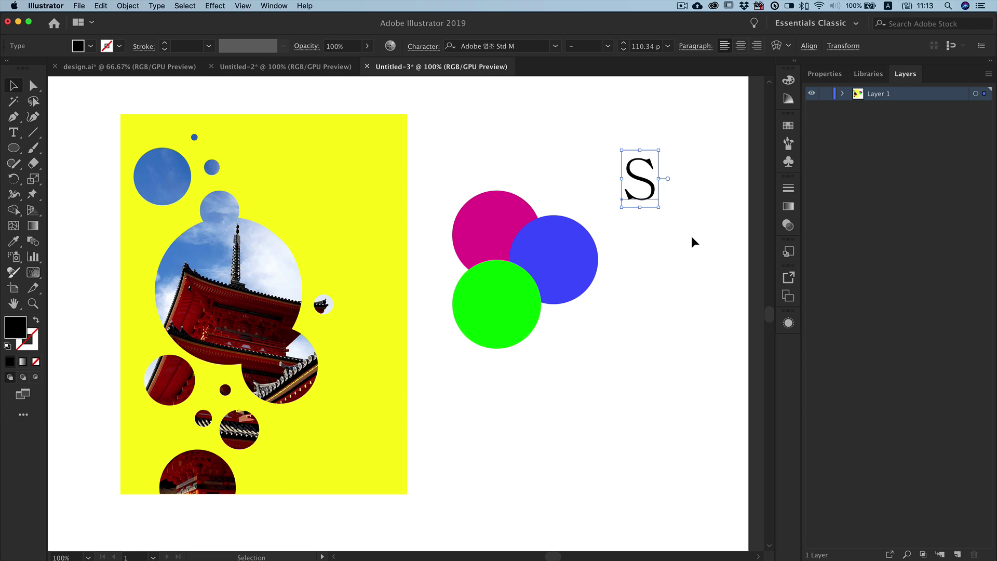
Set the S in the Roboto Black font
key("ctrl+t")
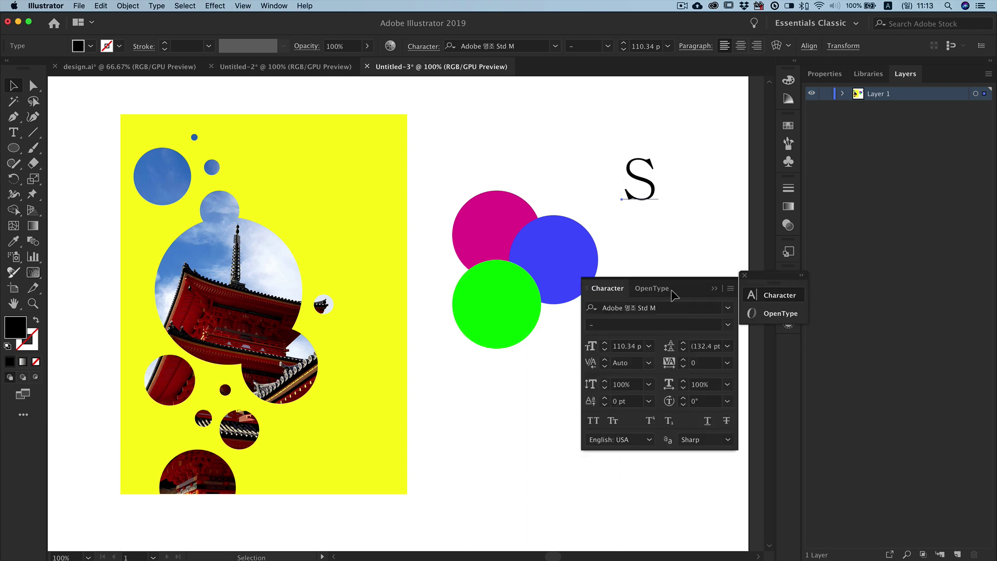
left_click(727, 308)
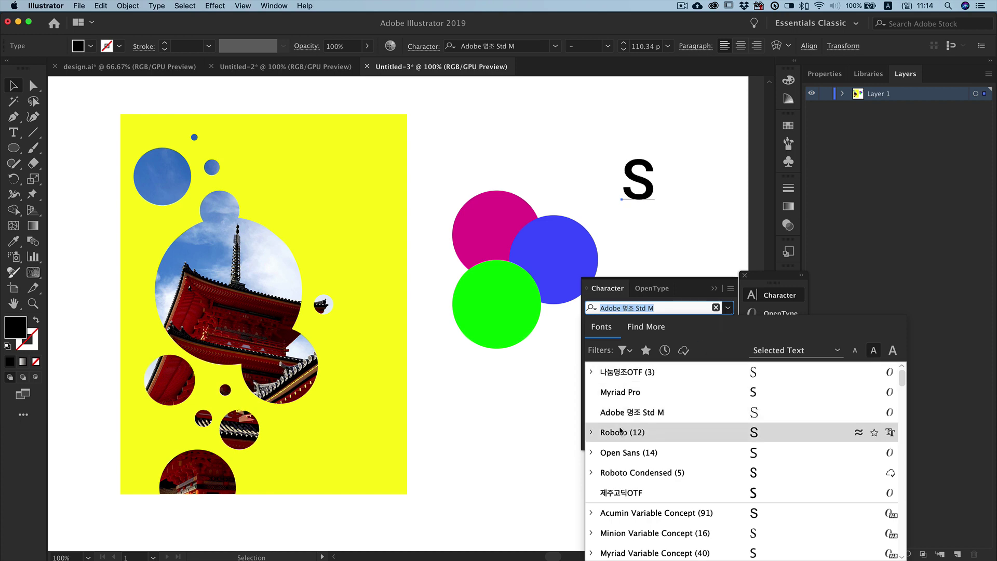
left_click(592, 433)
scroll(652, 485, "down", 5)
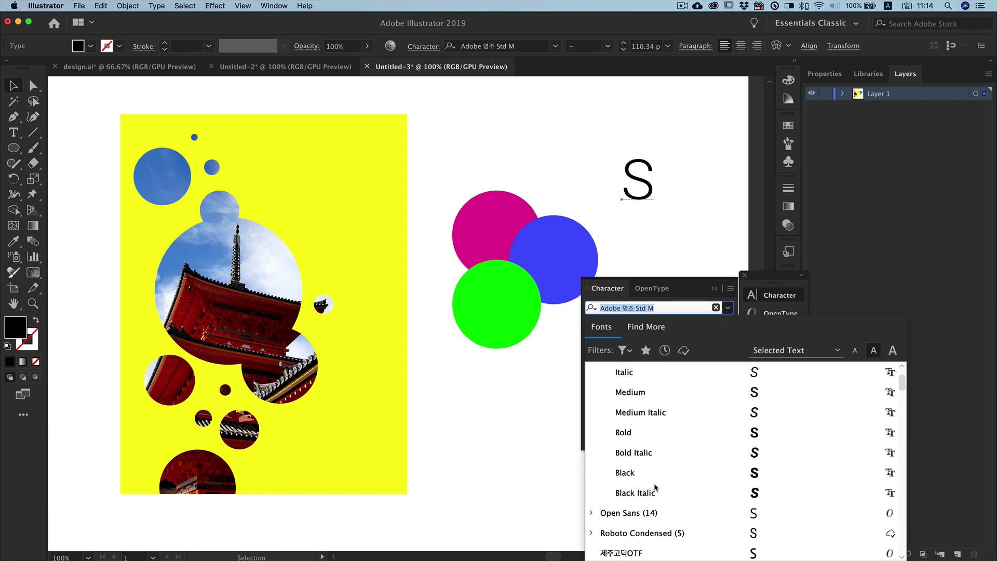
left_click(627, 472)
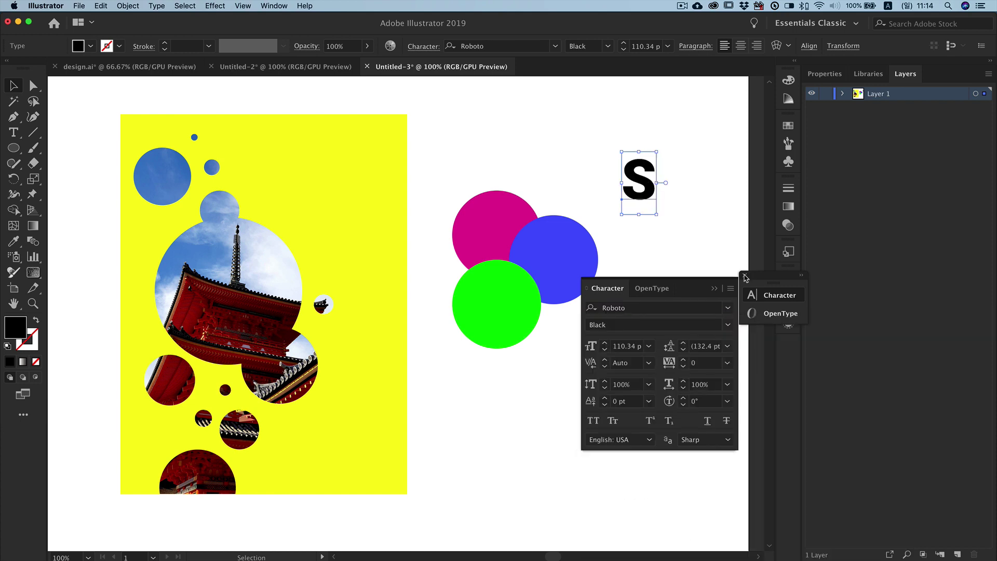
left_click(746, 277)
left_click(670, 297)
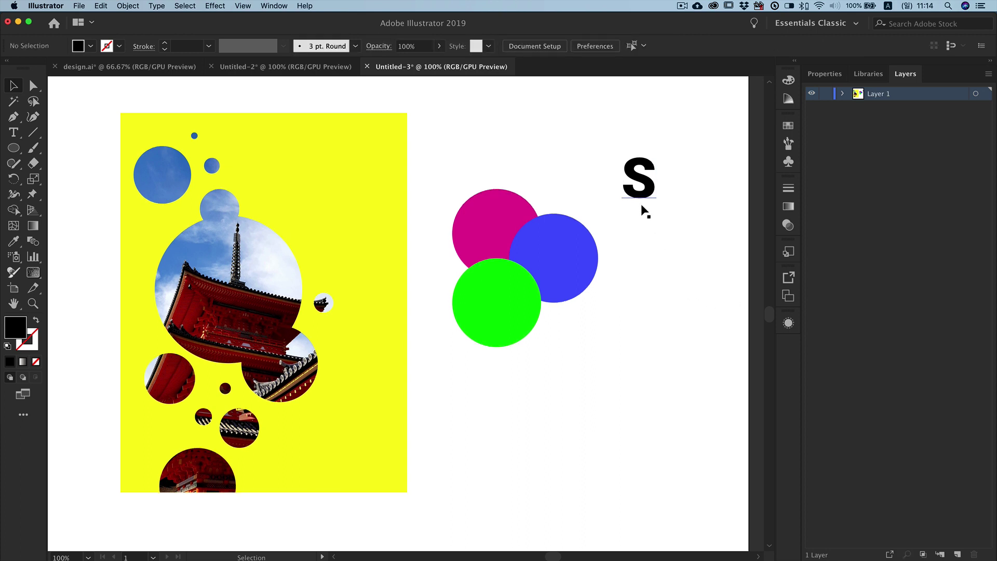
Centre the S over the three circles and clip the circles into it
left_click_drag(646, 196, 522, 279)
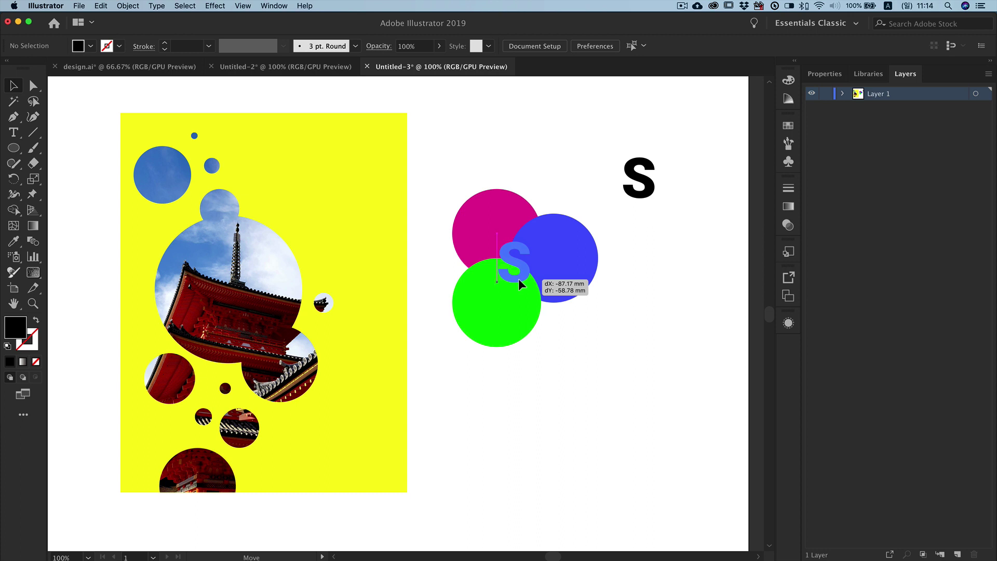
left_click_drag(522, 279, 519, 279)
left_click_drag(614, 183, 475, 328)
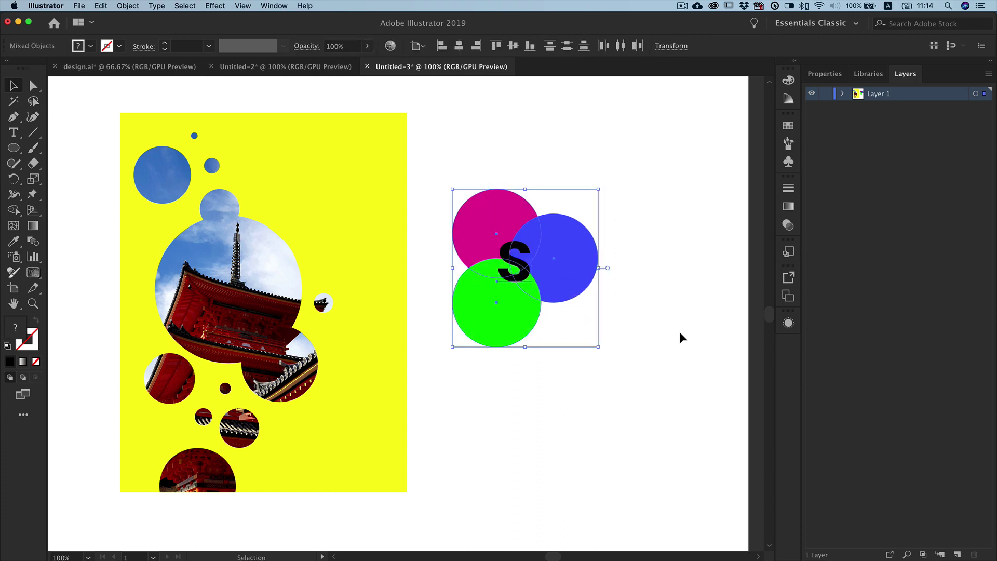
left_click(122, 6)
mouse_move(147, 332)
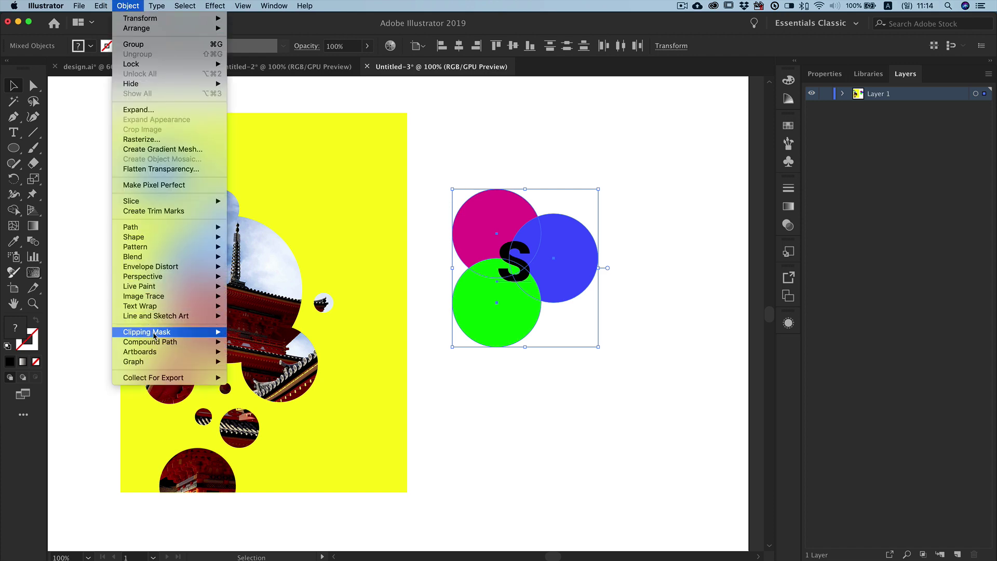
left_click(240, 333)
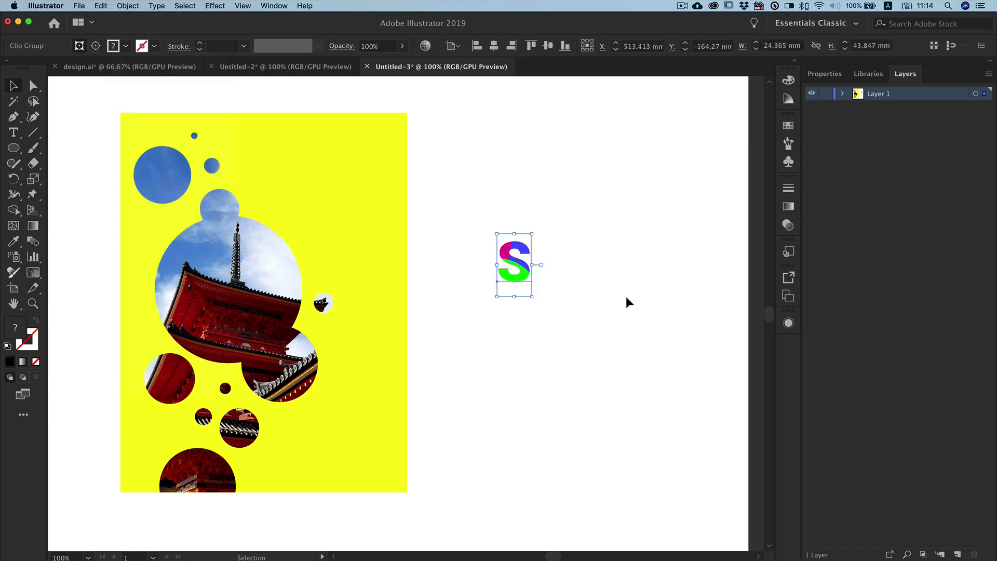
Move the multicoloured S to the poster's upper right
left_click(627, 299)
mouse_move(624, 298)
left_mouse_down()
mouse_move(525, 284)
mouse_move(349, 203)
left_mouse_up()
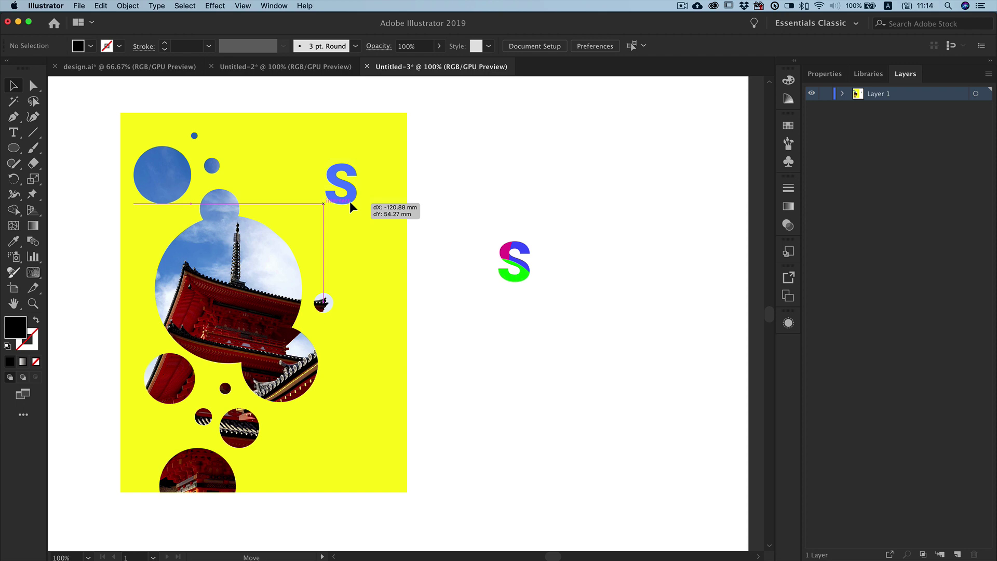
left_click_drag(351, 208, 351, 208)
left_click(550, 211)
key("t")
left_click_drag(14, 132, 78, 179)
Enter the vertical Korean text 봄나들이 갑니다
left_click(506, 203)
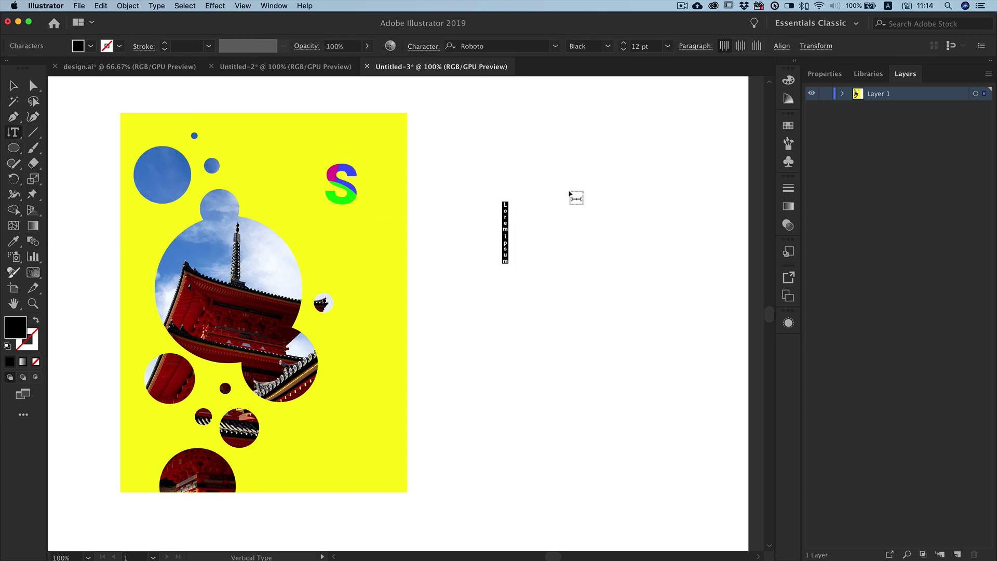
type("qha")
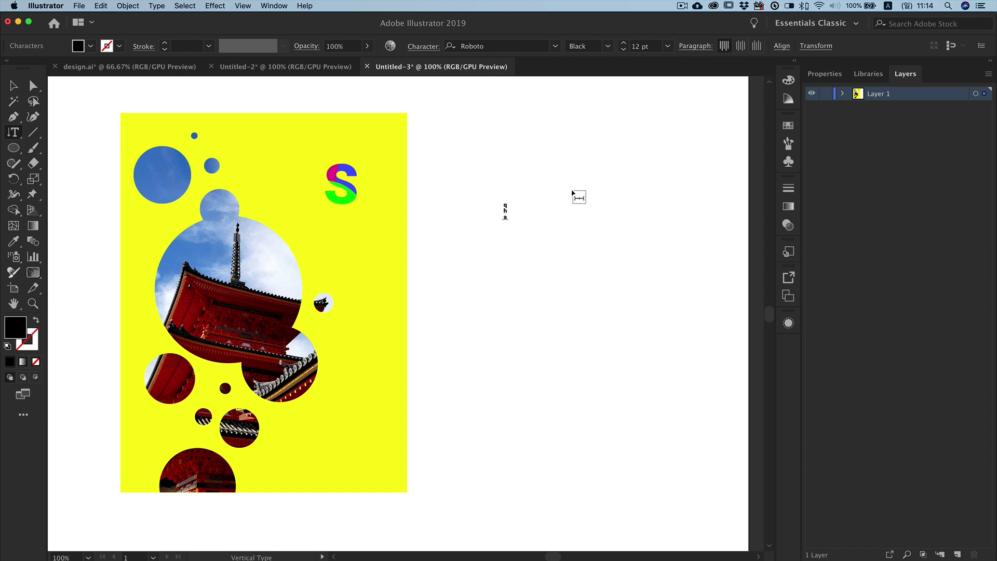
key("ctrl+space")
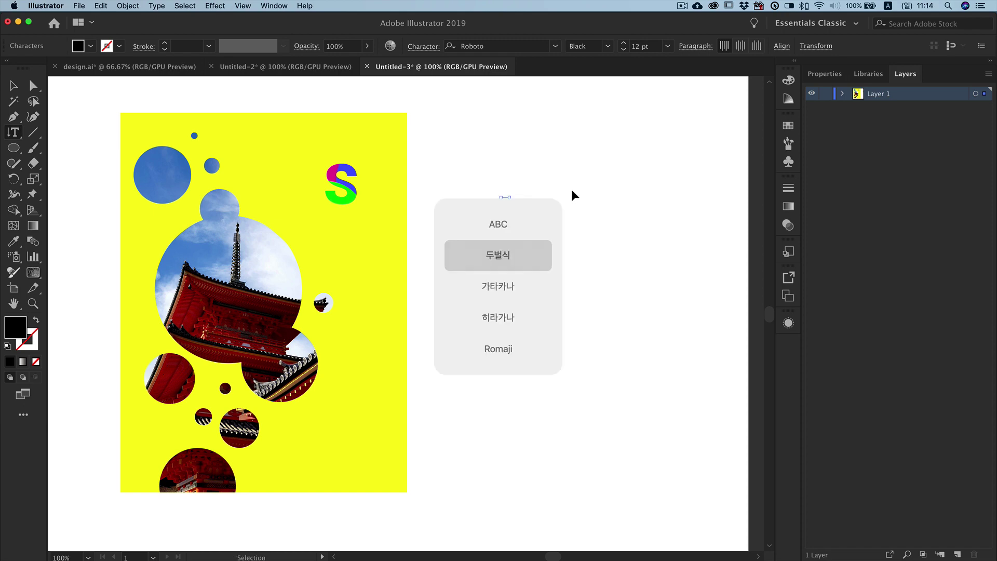
type("ㅂ")
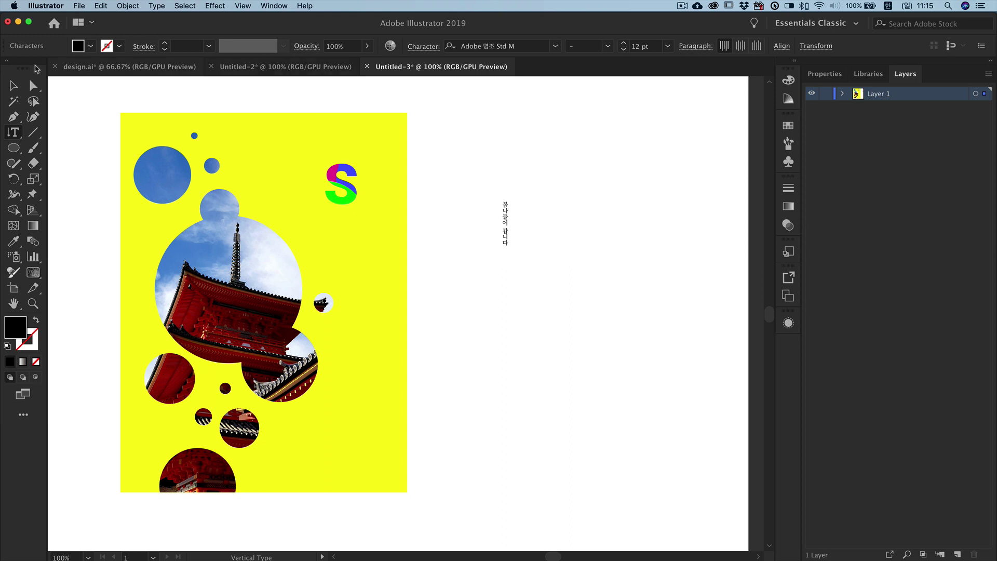
left_click(12, 86)
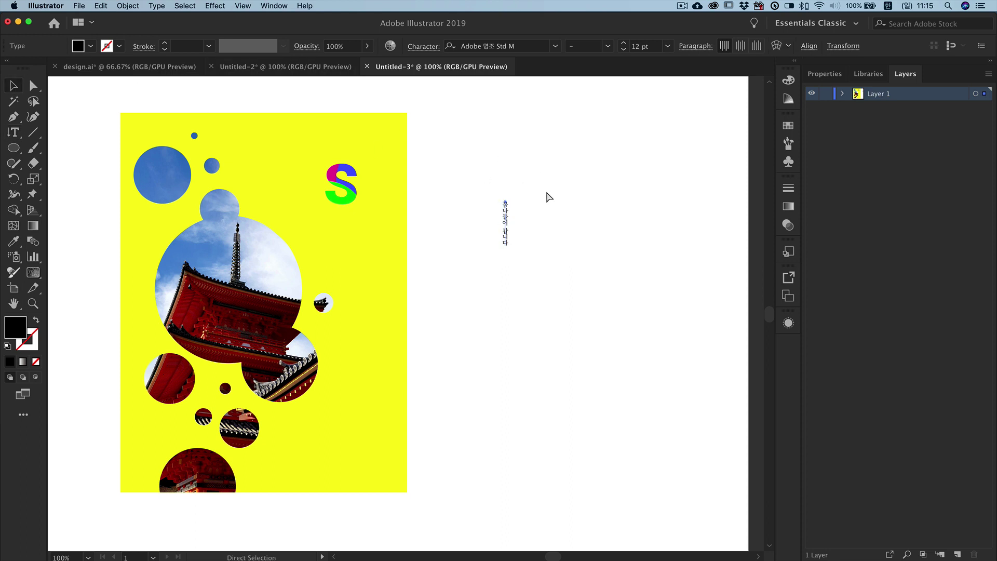
Set the Korean text to 나눔명조OTF at 18 pt
key("ctrl+t")
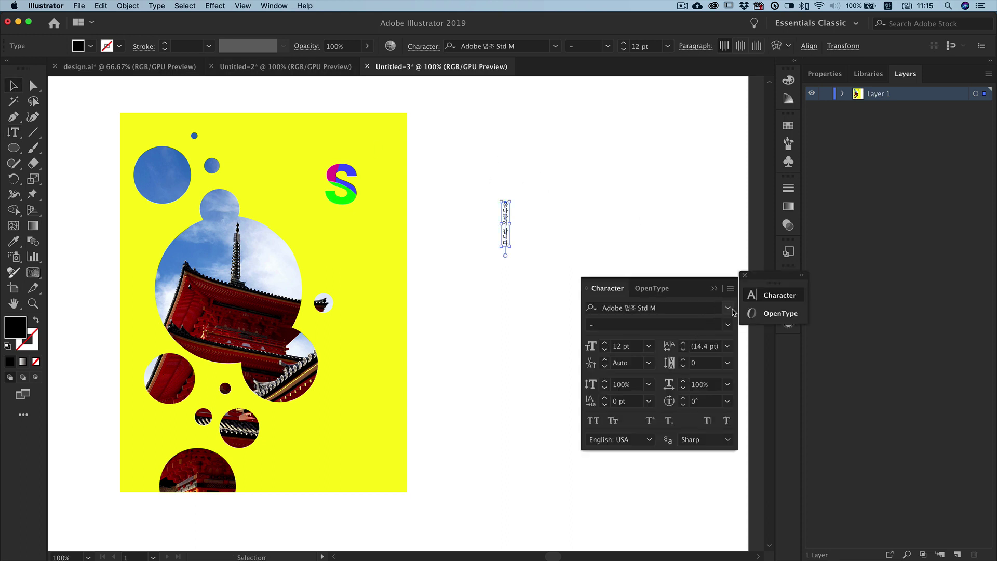
left_click(730, 310)
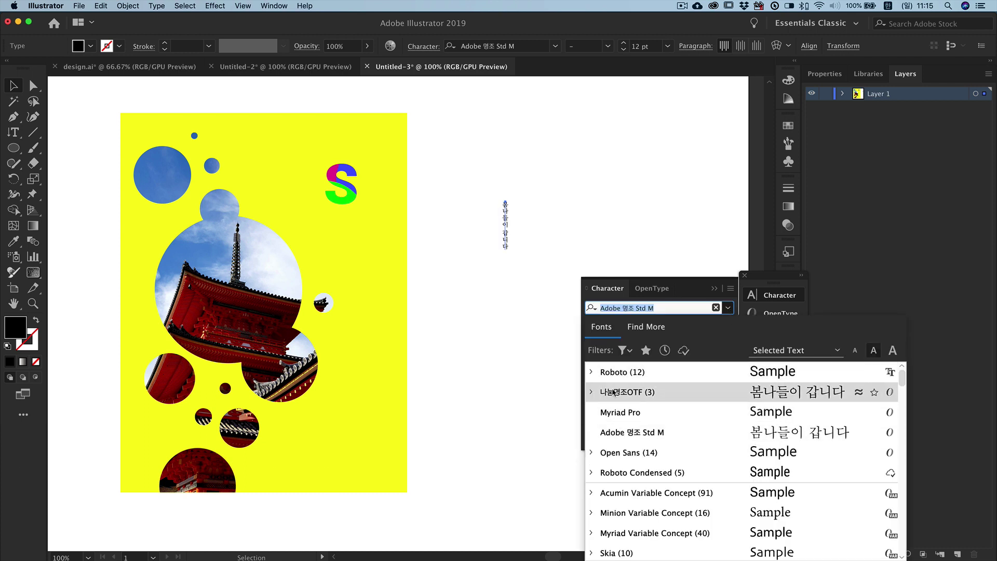
left_click(614, 393)
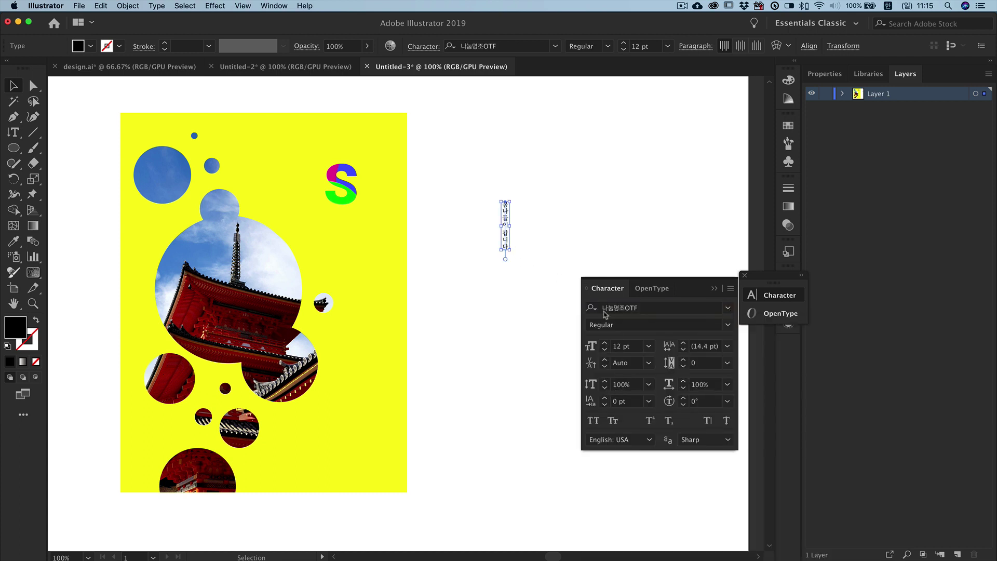
left_click(649, 346)
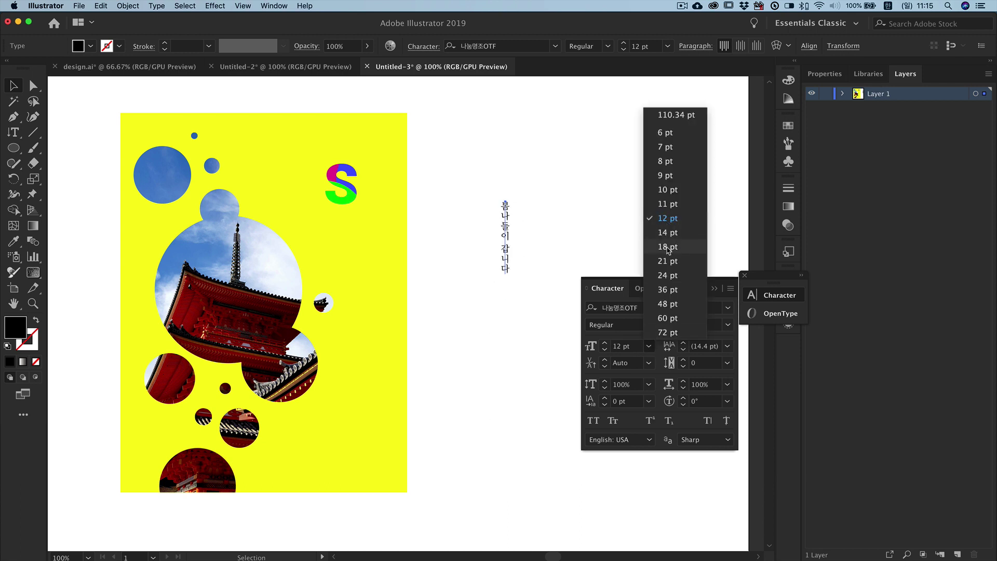
left_click(675, 248)
Move the vertical Korean text to the poster's lower right
left_click(551, 227)
mouse_move(508, 247)
left_mouse_down()
mouse_move(362, 419)
mouse_move(373, 420)
left_mouse_up()
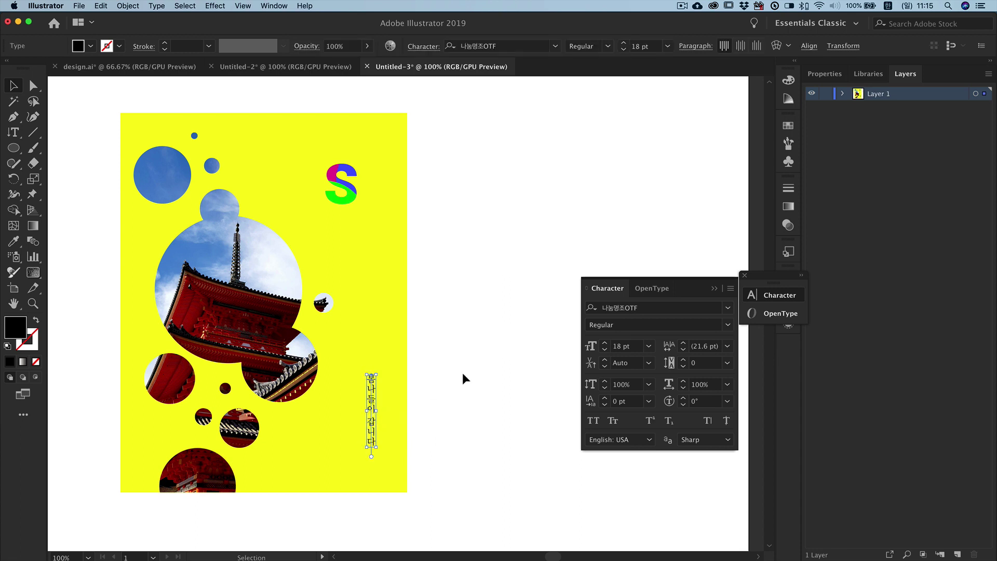
left_click(466, 378)
left_click(714, 288)
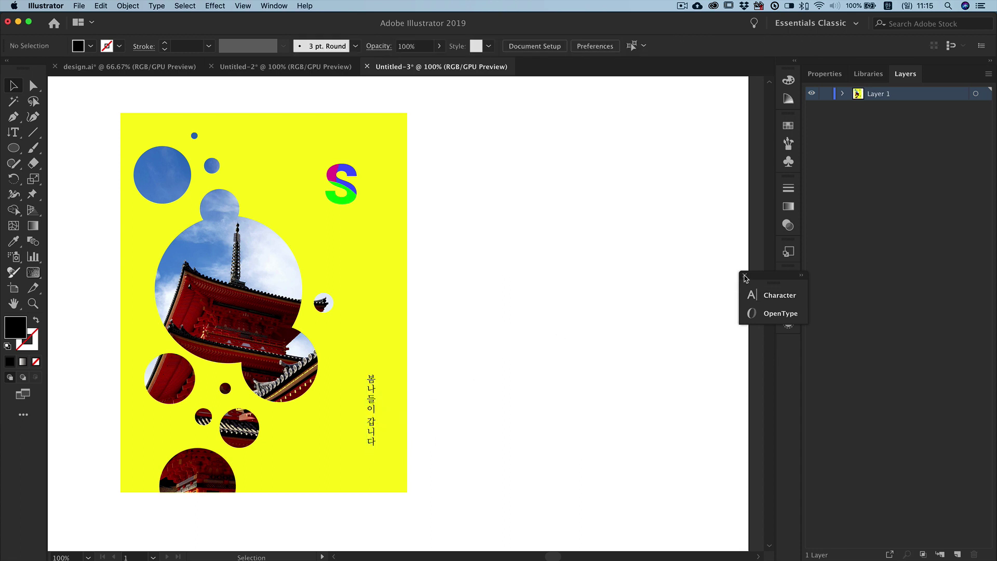
left_click(746, 279)
scroll(634, 267, "left", 1)
scroll(634, 267, "left", 5)
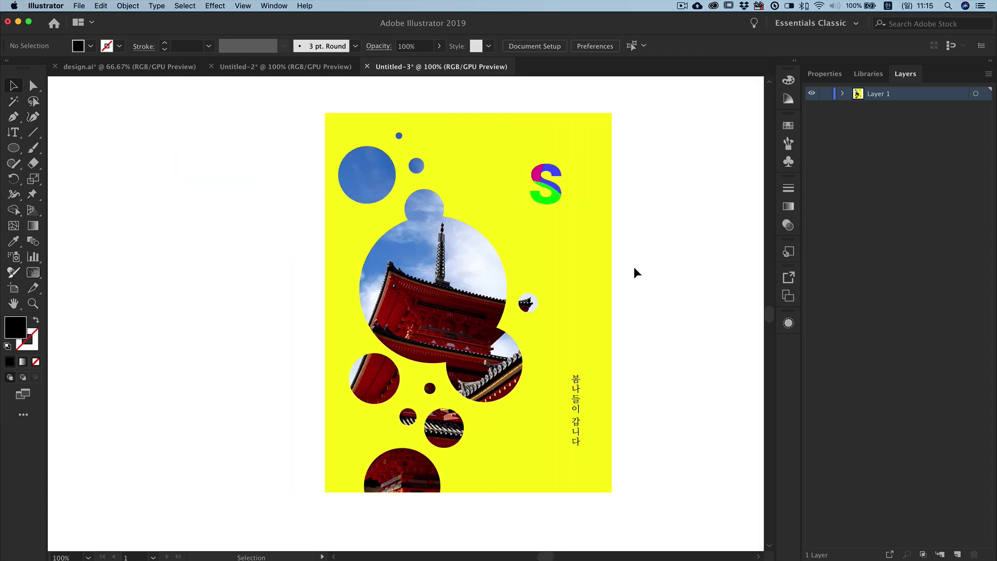
scroll(634, 268, "right", 3)
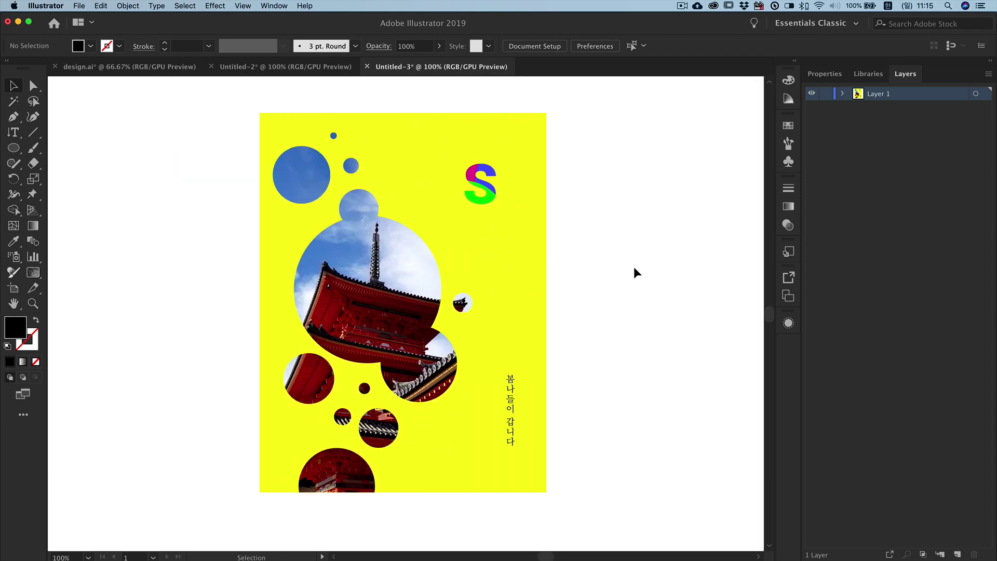